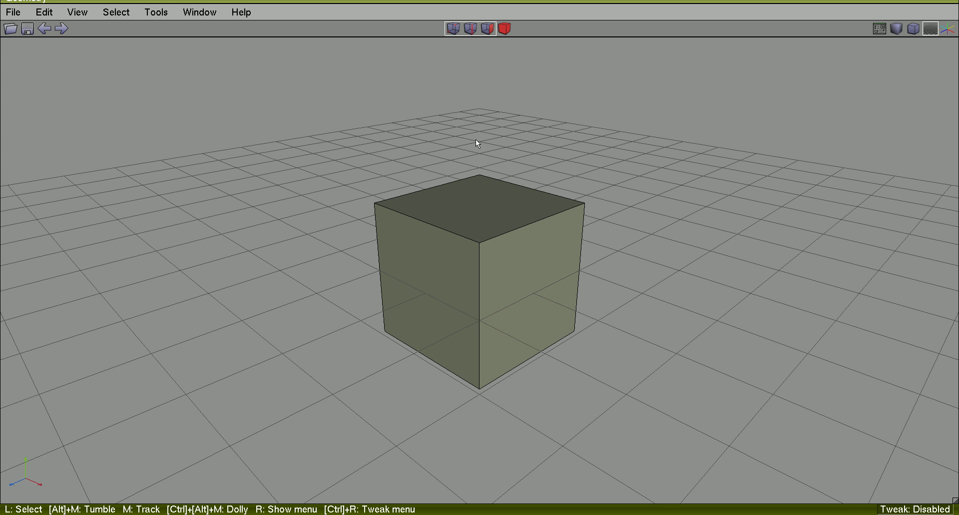
Select the whole cube as a body and smooth it twice into a rounded, sphere-like mesh
left_click_drag(349, 116, 710, 390)
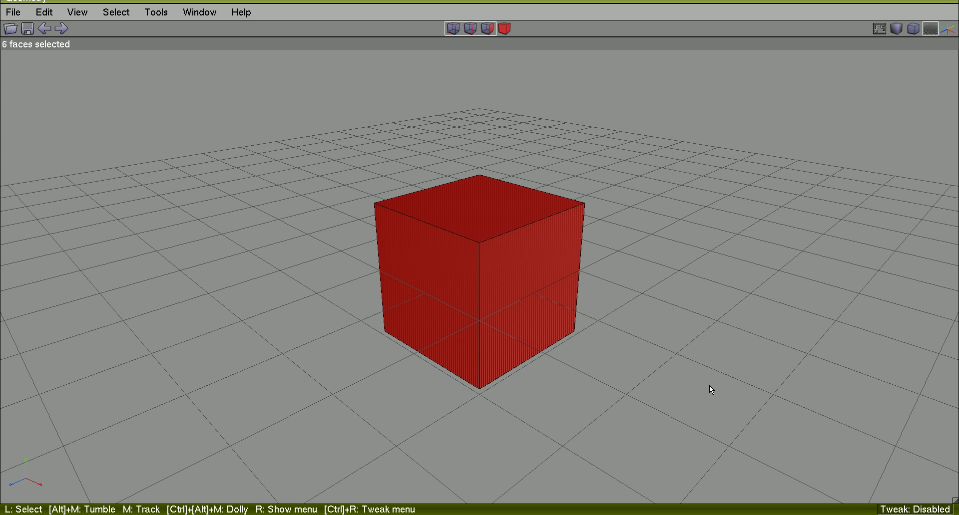
left_click(368, 116)
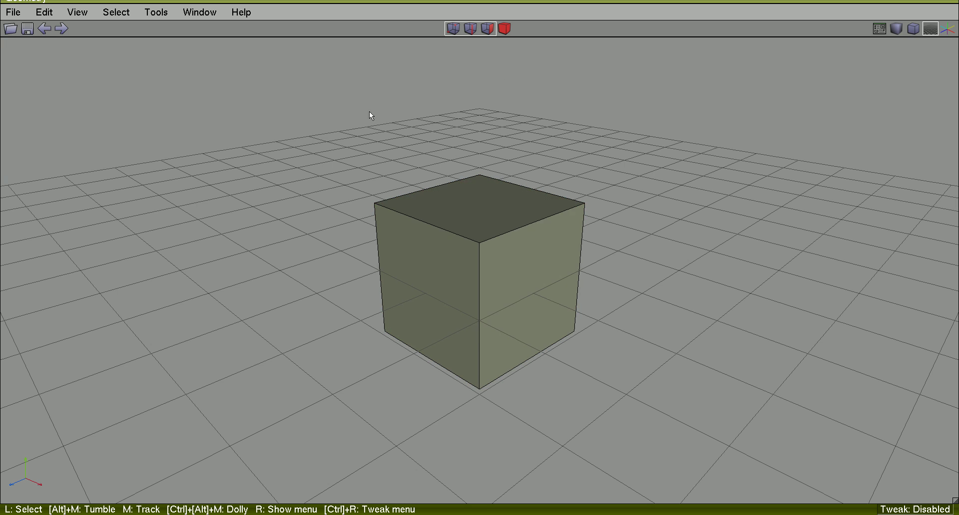
left_click_drag(327, 134, 631, 412)
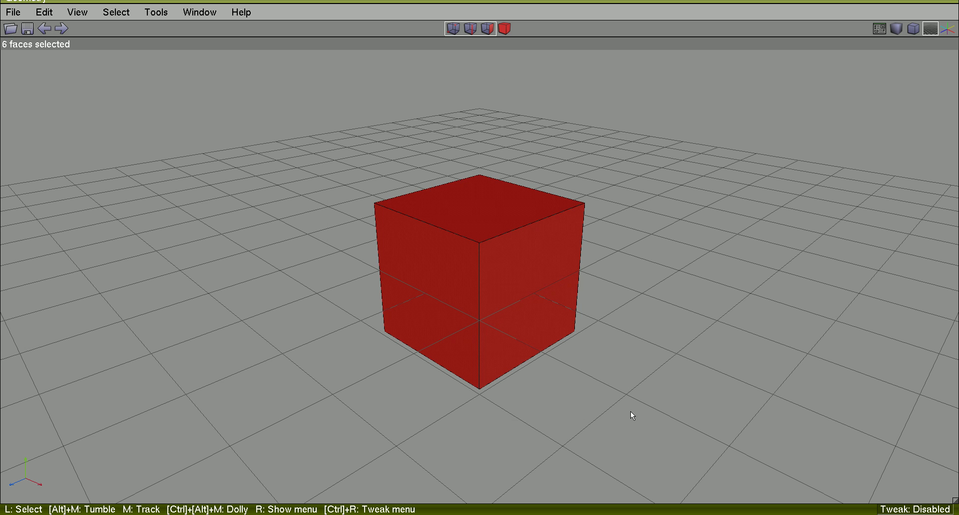
left_click(505, 30)
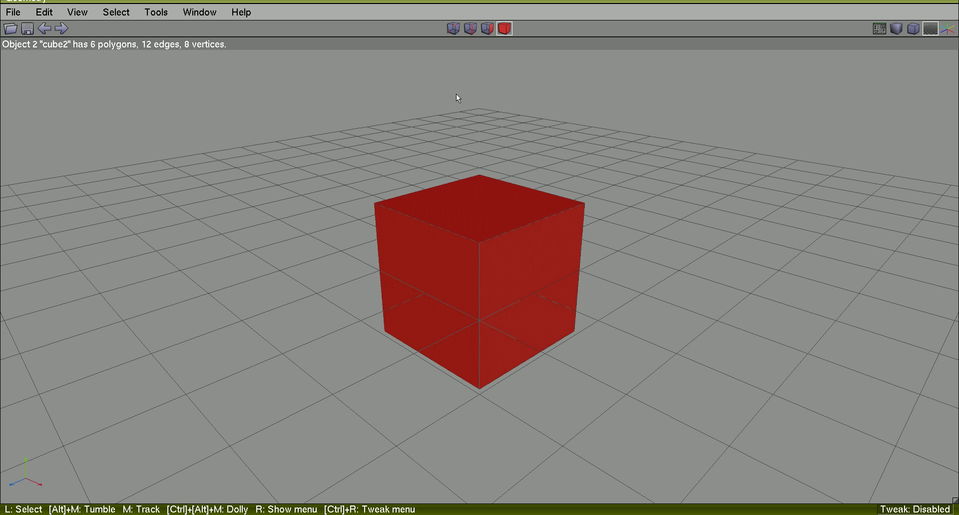
right_click(646, 125)
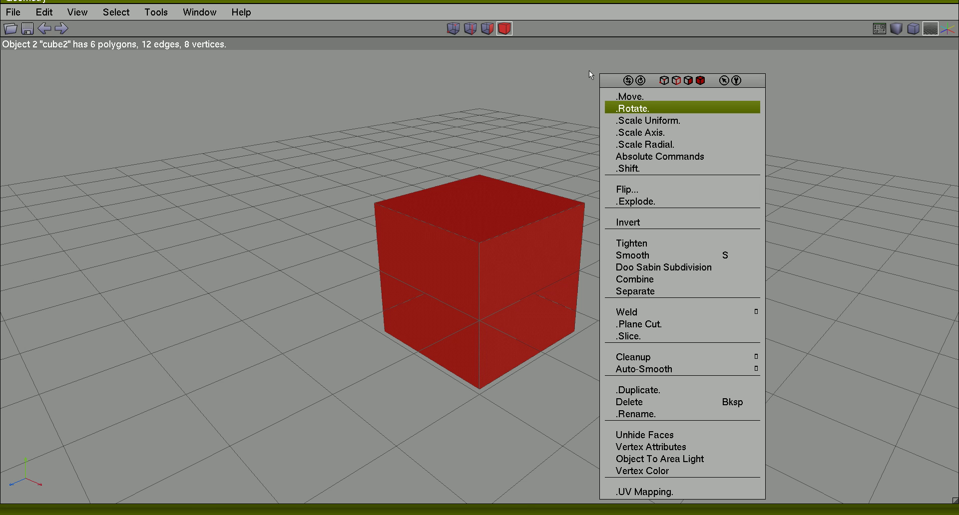
left_click(685, 259)
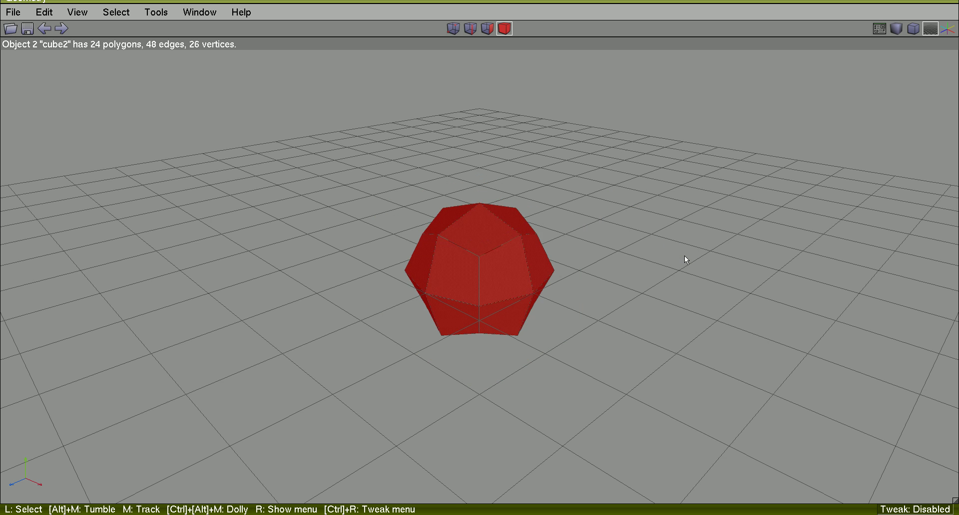
right_click(683, 184)
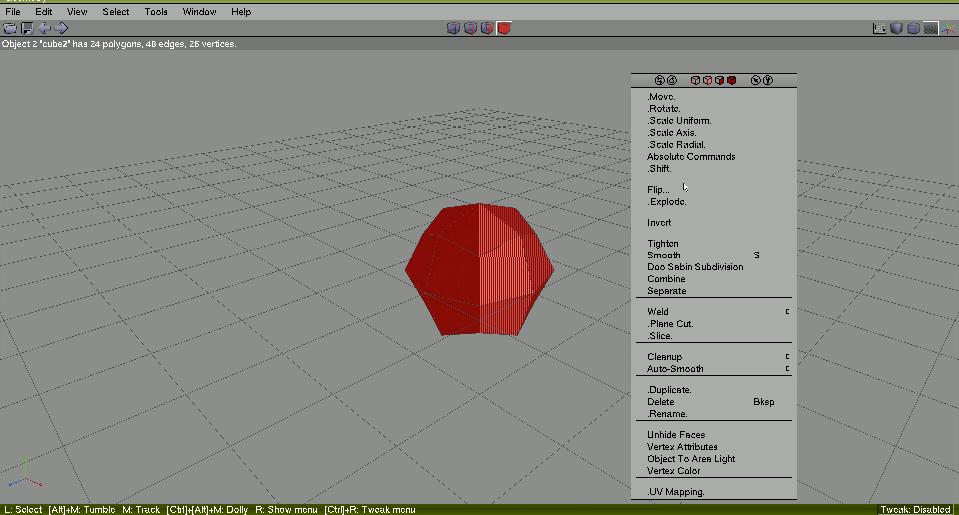
left_click(691, 255)
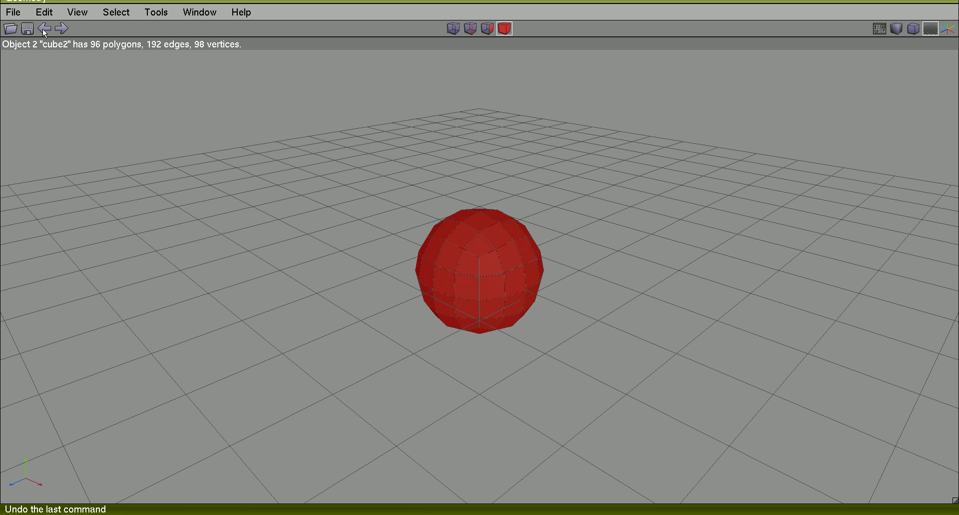
Extrude a two-by-two patch of faces on the upper right of the smoothed sphere outward
key("space")
key("3")
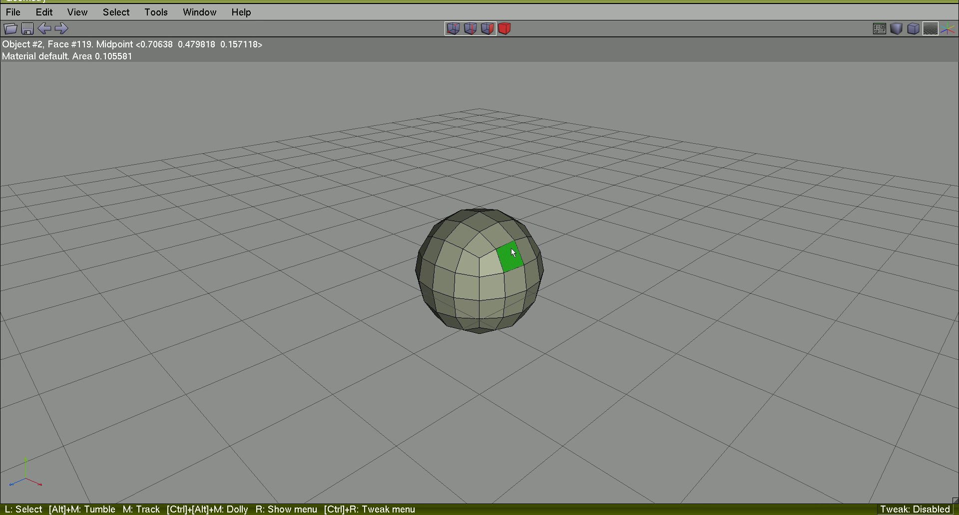
left_click(513, 252)
left_click(526, 251)
left_click(517, 234)
left_click(497, 237)
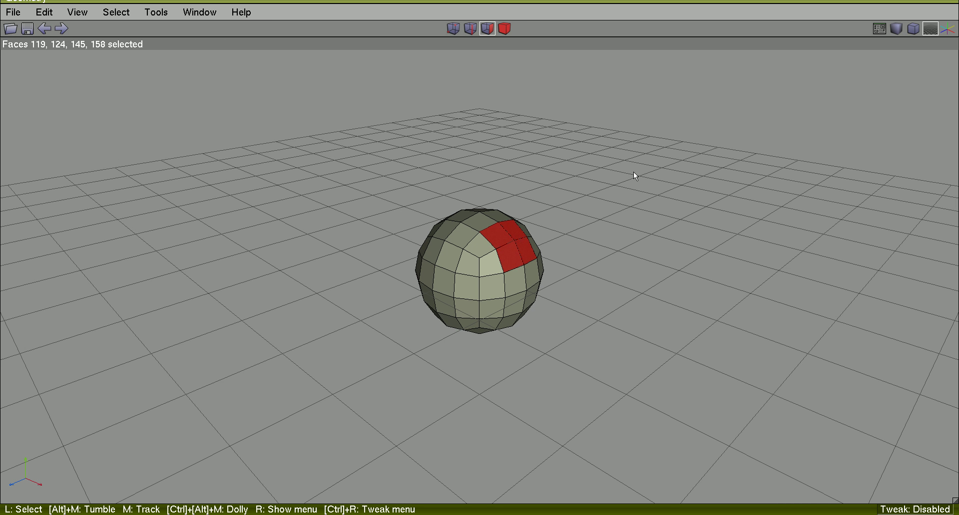
right_click(633, 174)
left_click(633, 145)
left_click(633, 154)
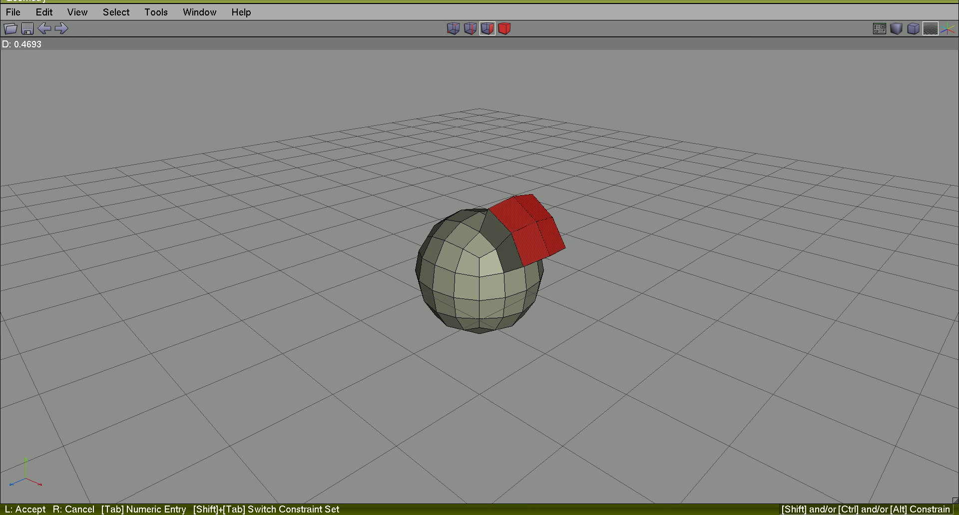
left_click(634, 151)
key("space")
Extrude a two-by-two patch of faces on the sphere's left side outward by about 0.95
left_click(445, 280)
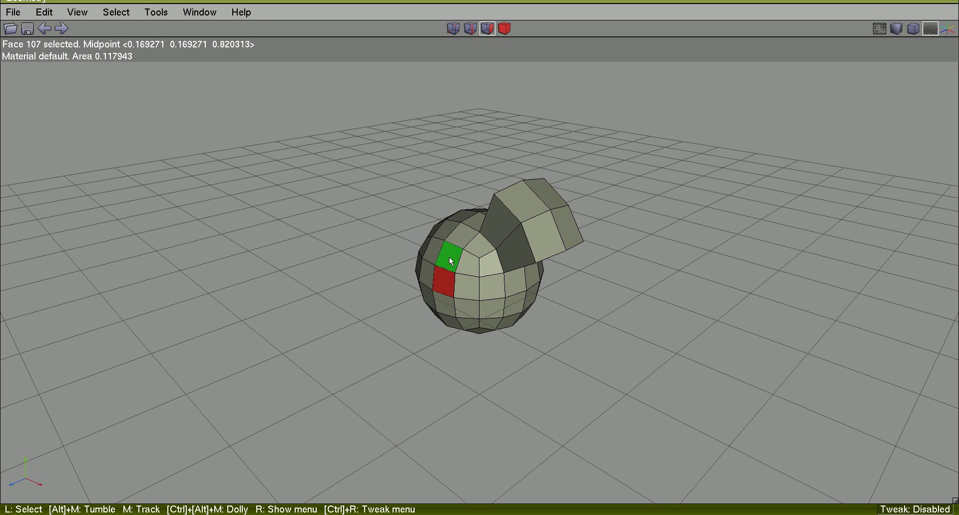
left_click(449, 256)
left_click(430, 254)
left_click(427, 272)
right_click(672, 181)
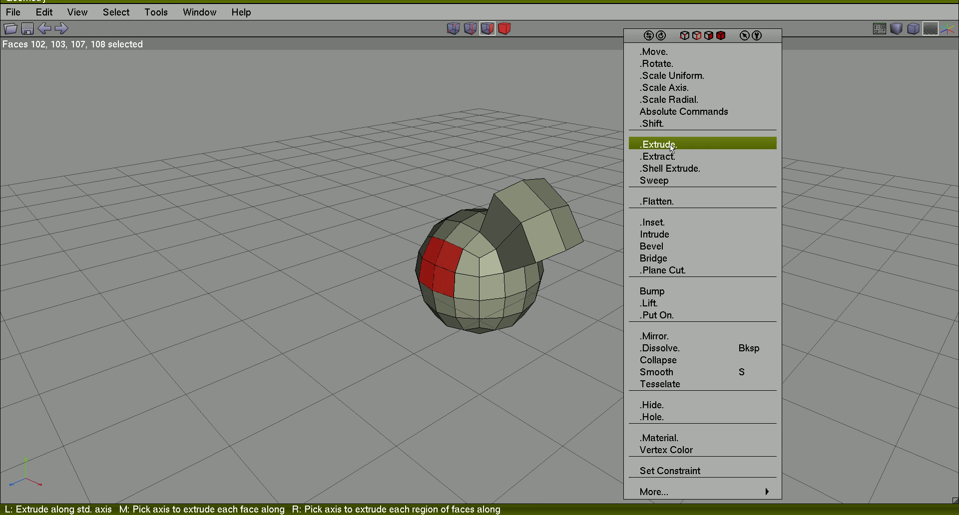
left_click(649, 144)
left_click(711, 157)
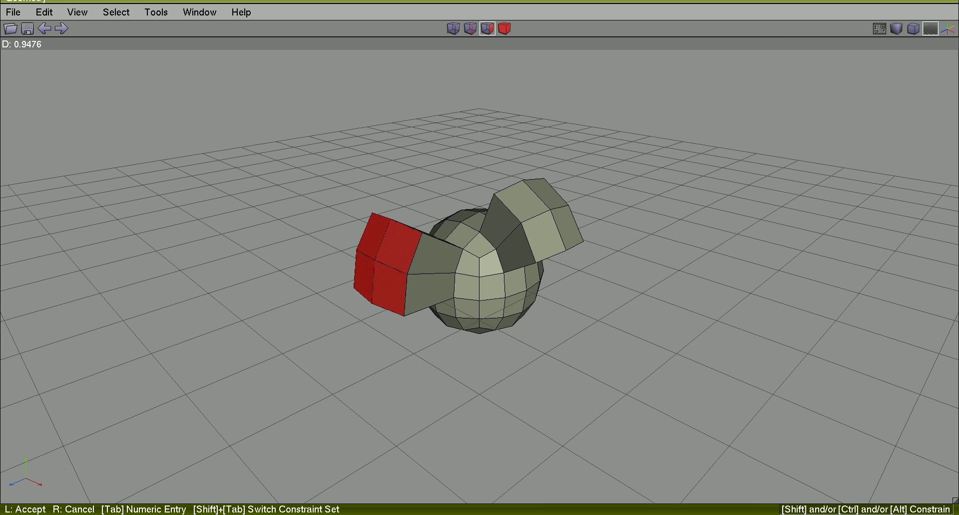
left_click(686, 251)
key("space")
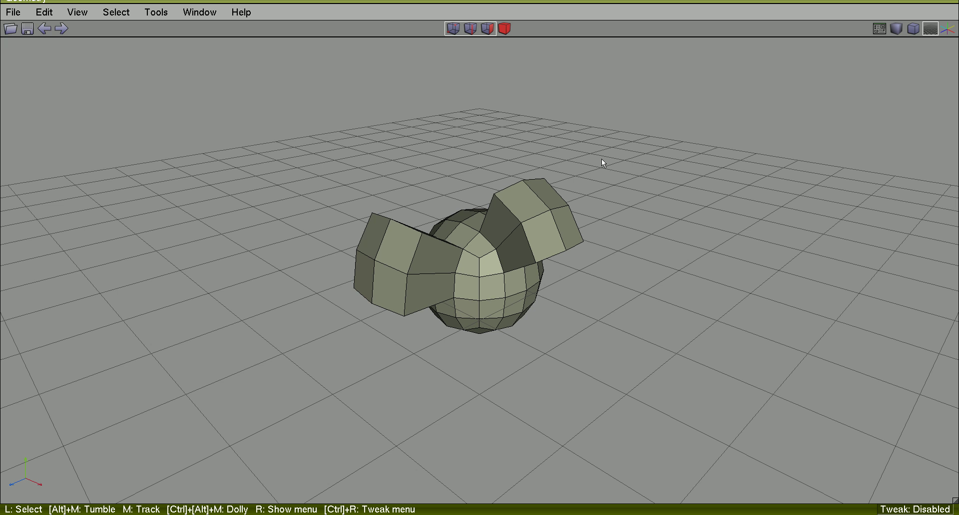
Undo both extrusions and both smoothing operations, going back to the plain cube
key("ctrl+alt+z")
key("ctrl+alt+z")
key("ctrl+alt+z")
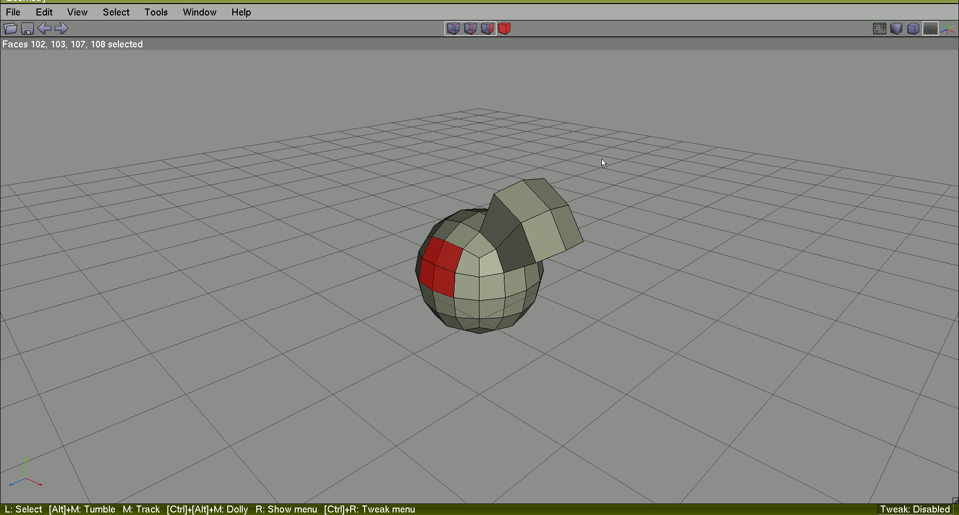
key("ctrl+alt+z")
key("ctrl+alt+z")
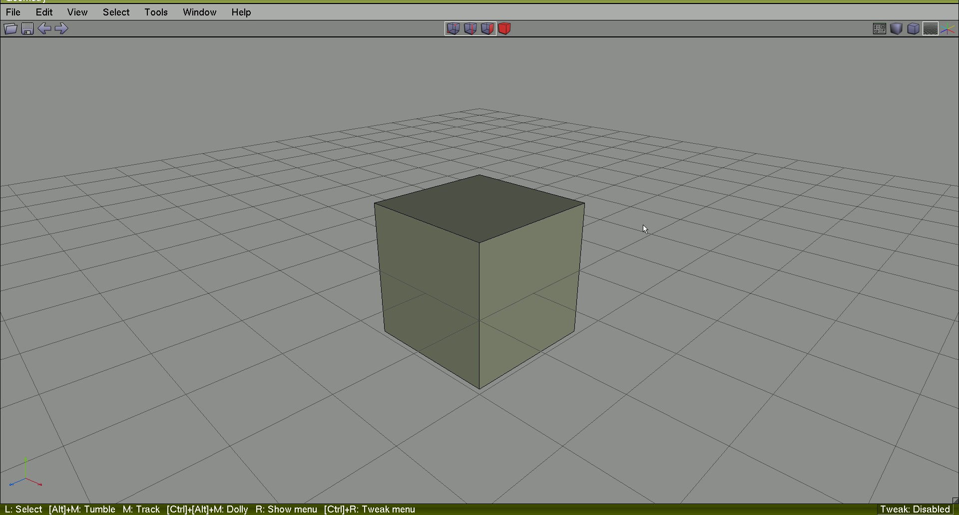
right_click(679, 158)
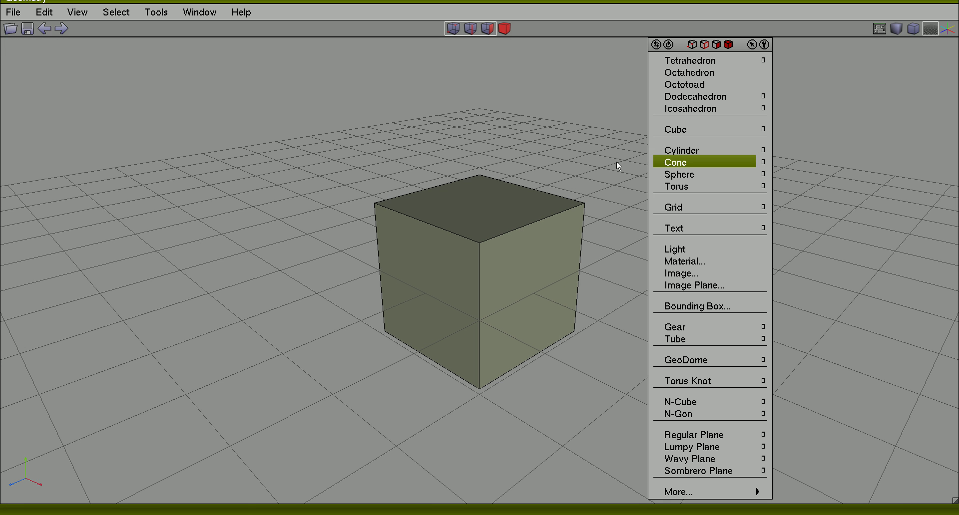
left_click(617, 162)
left_click(505, 28)
left_click(493, 215)
right_click(642, 85)
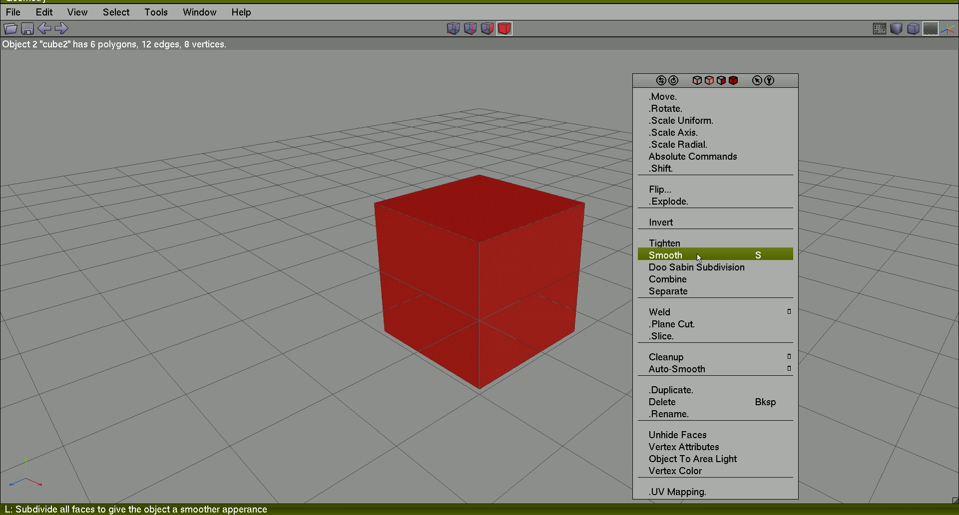
left_click(587, 163)
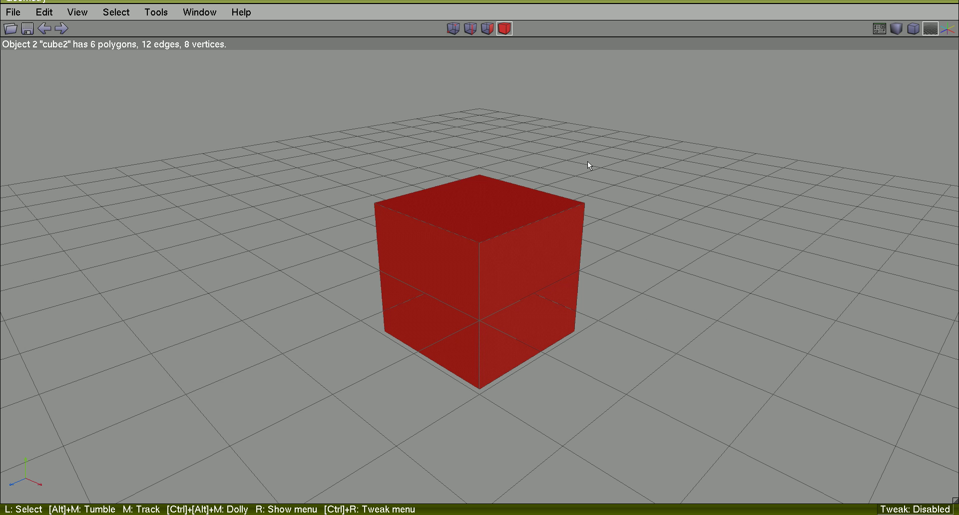
left_click(588, 162)
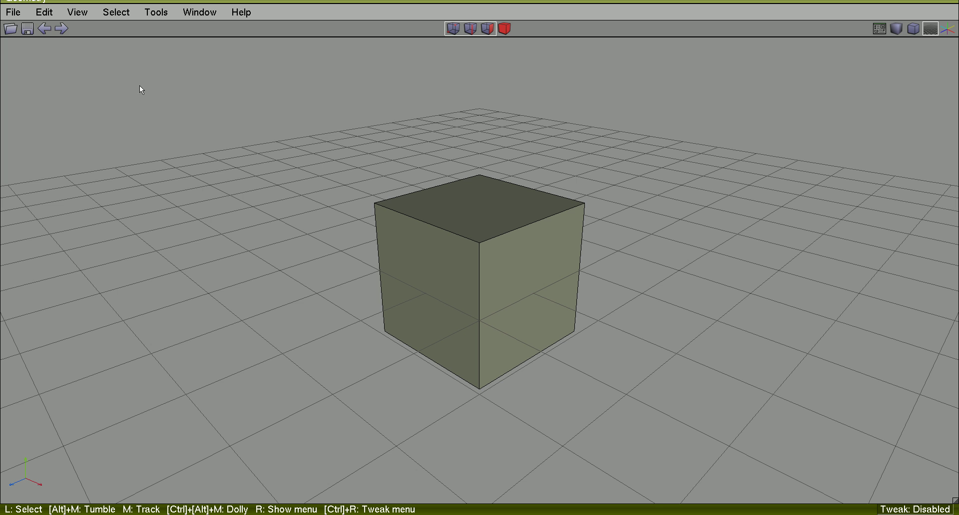
Enable Quick Smoothed Preview for the cube and change the display to flat-shaded Workmode
left_click(78, 12)
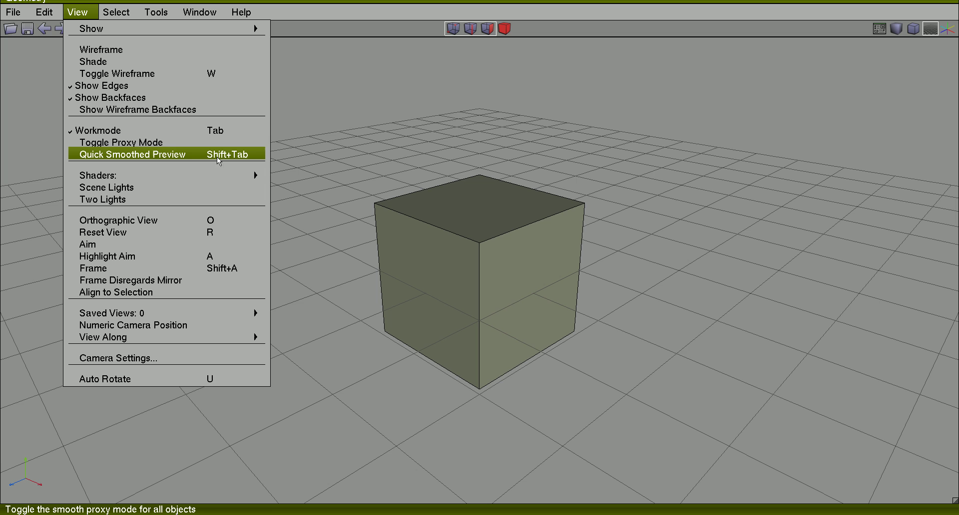
left_click(243, 159)
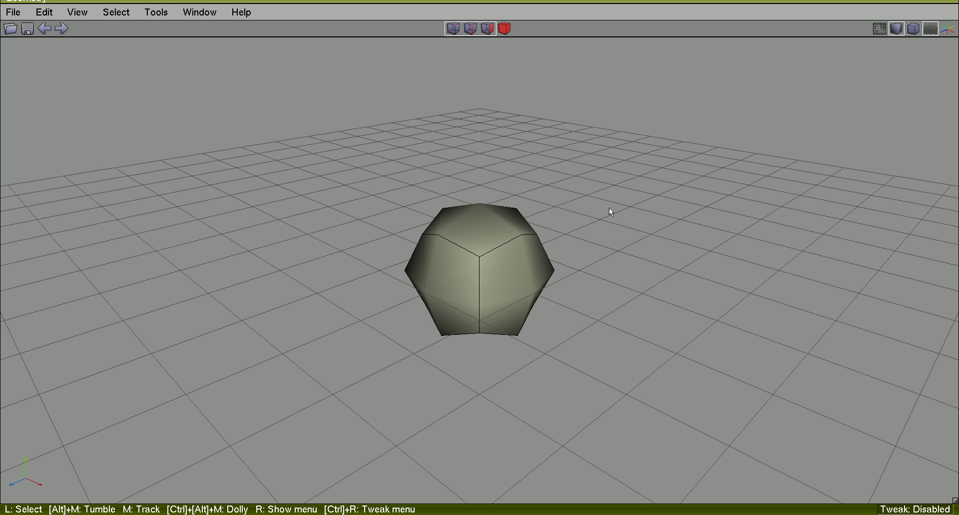
left_click(81, 16)
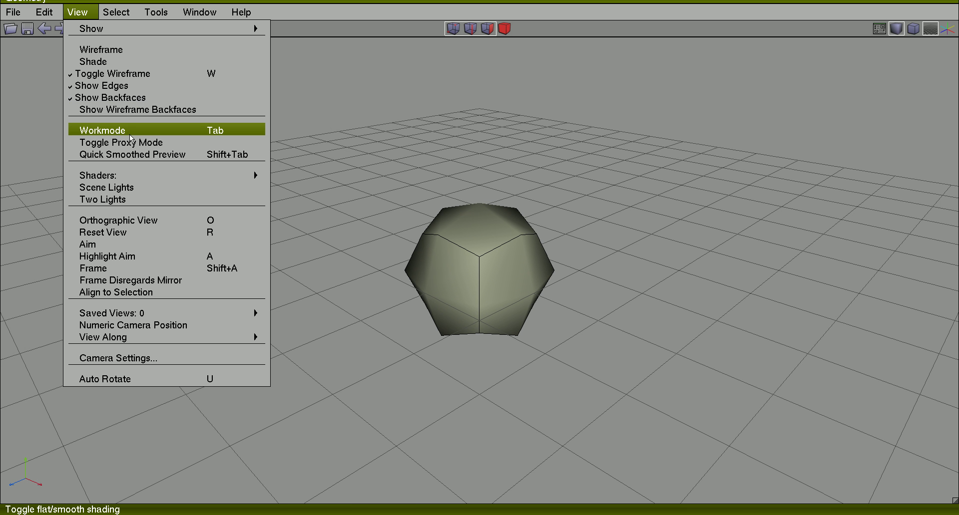
left_click(146, 131)
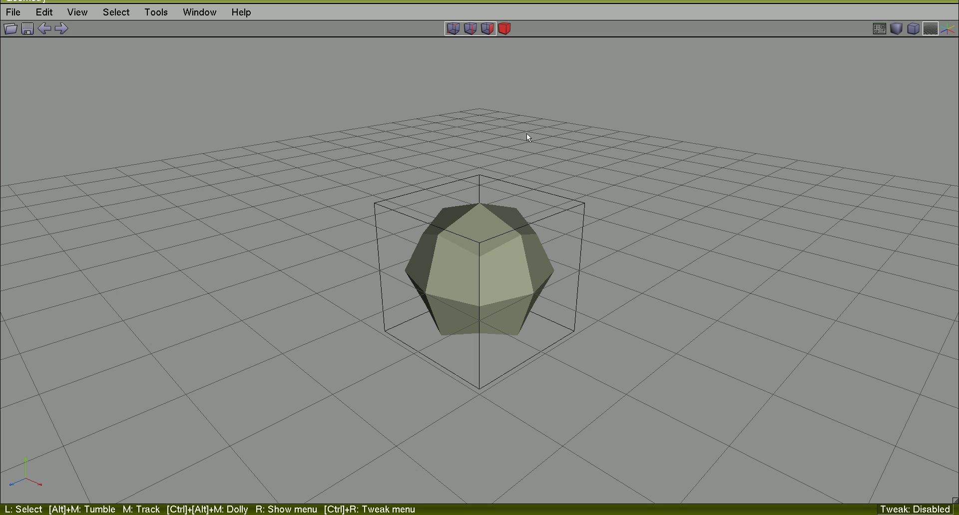
Move the right face of the cube's cage outward about 1.4 units along the X axis
left_click(524, 300)
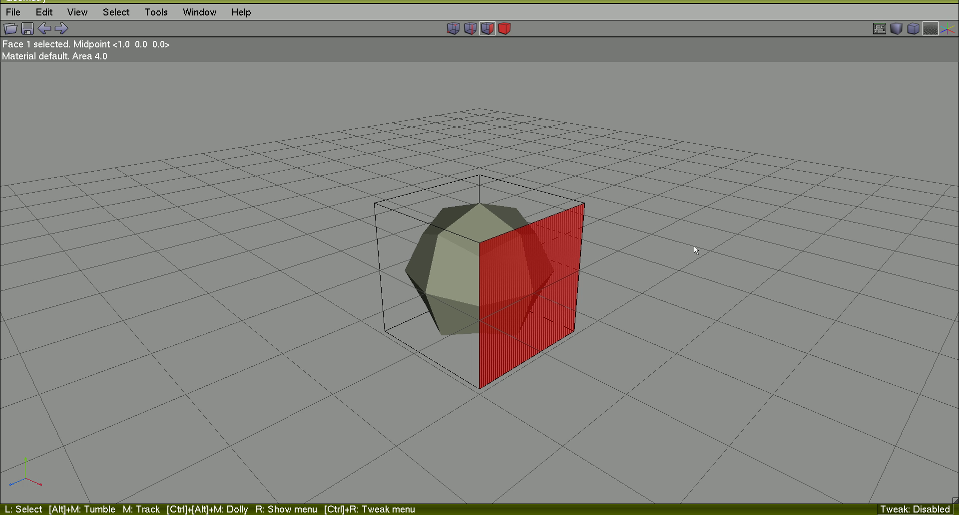
right_click(695, 177)
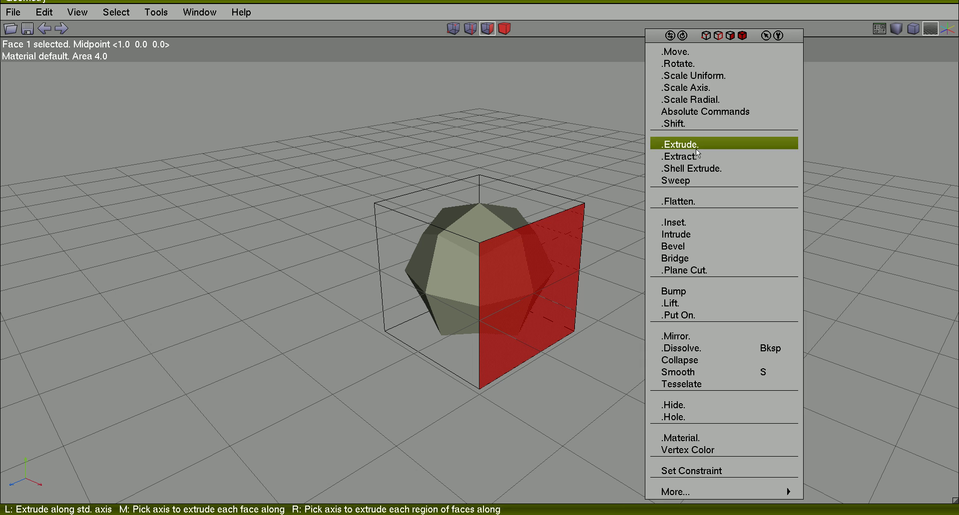
left_click(696, 59)
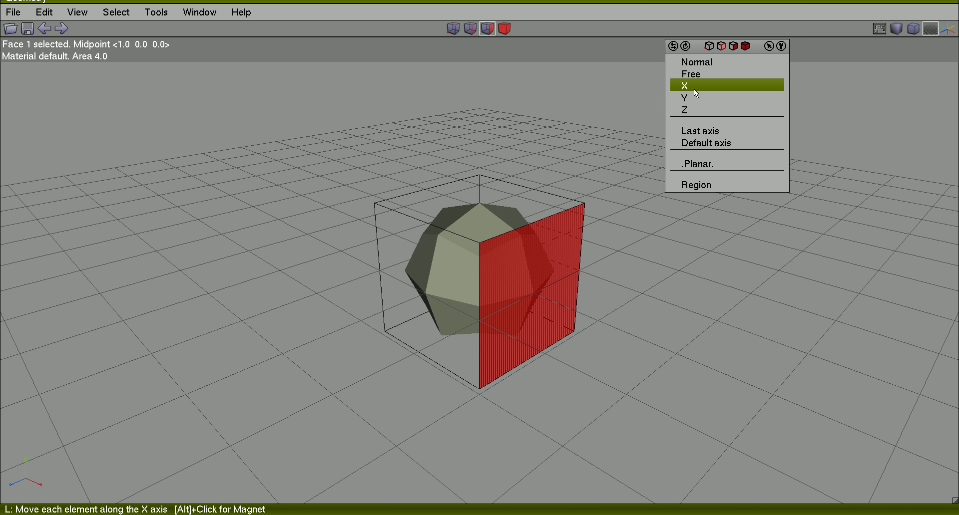
left_click(694, 89)
left_click(690, 105)
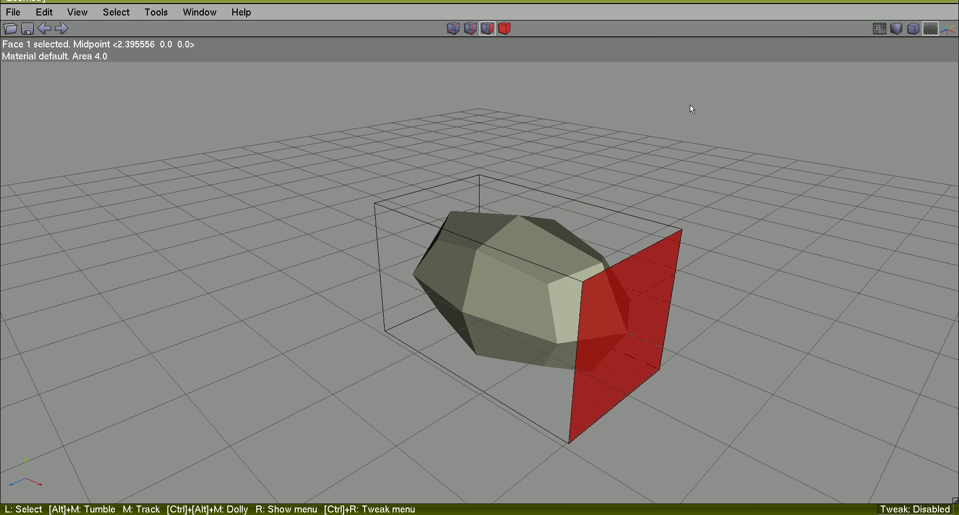
key("space")
Move the top face of the cage upward about 1.1 units along the Y axis
left_click(557, 218)
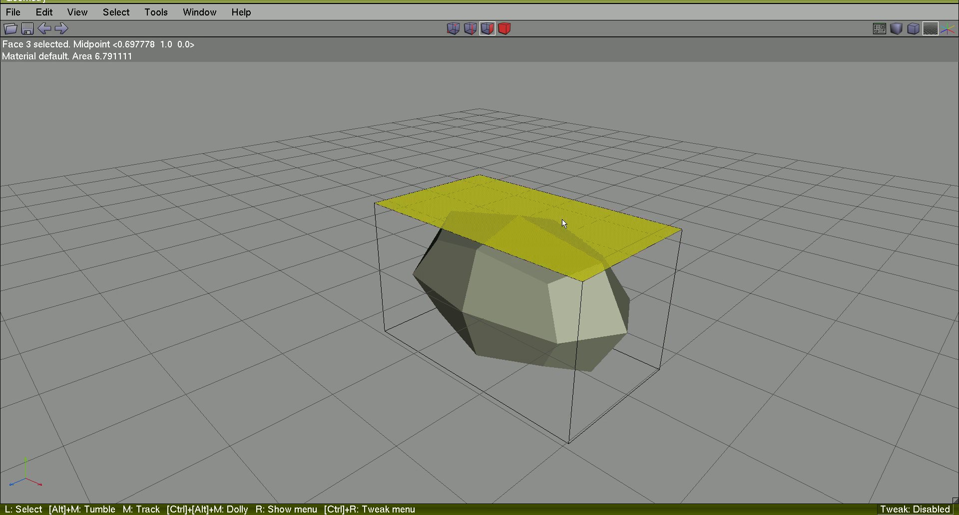
right_click(772, 109)
left_click(772, 56)
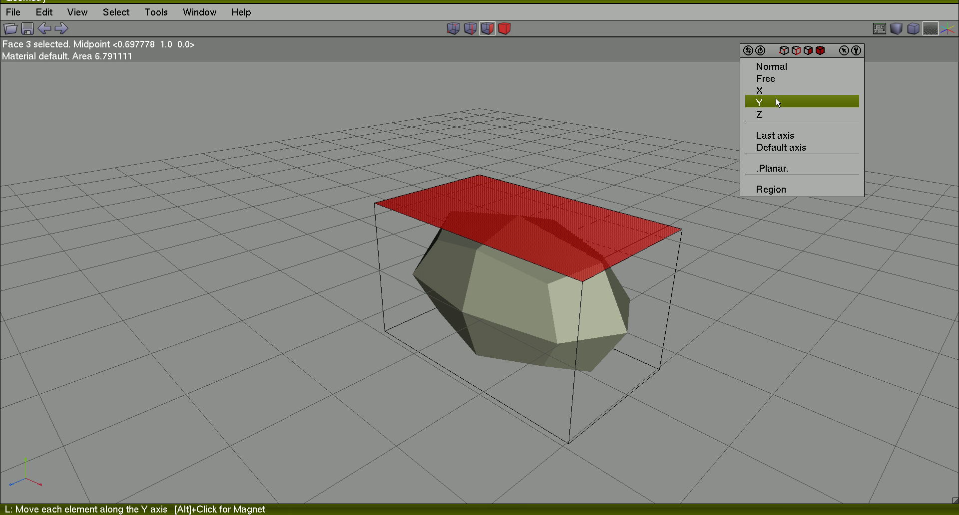
left_click(775, 101)
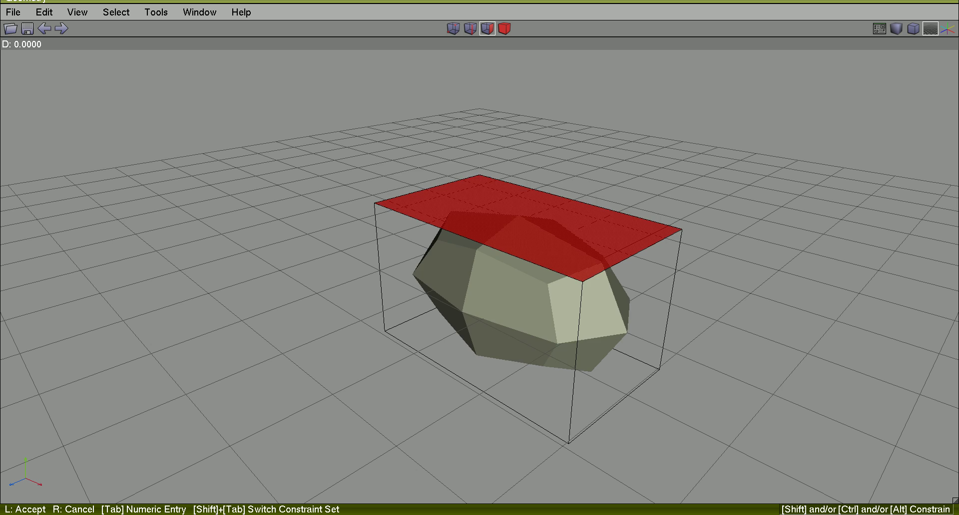
left_click(740, 136)
key("space")
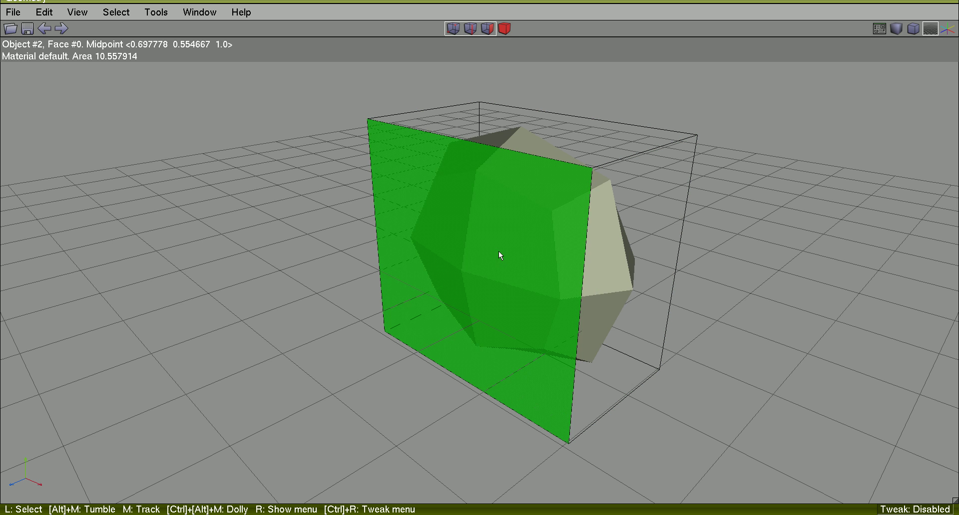
Inset the front face of the cage about 49% and push the inset about 0.91 units inward
left_click(498, 250)
right_click(831, 143)
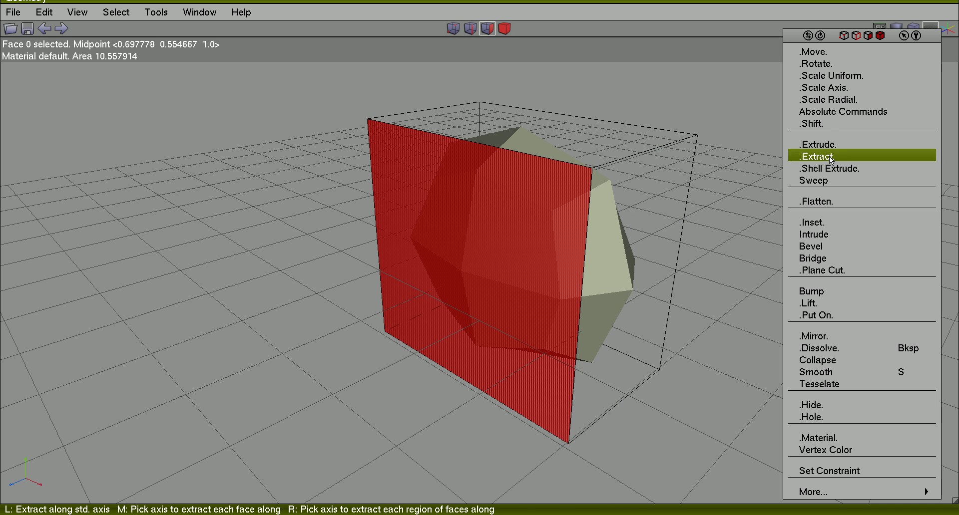
left_click(826, 222)
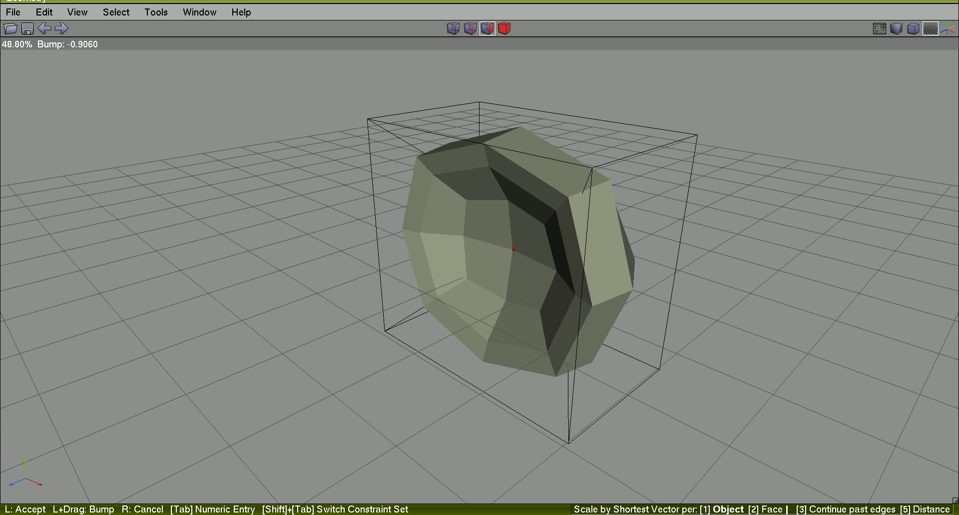
left_click(826, 227)
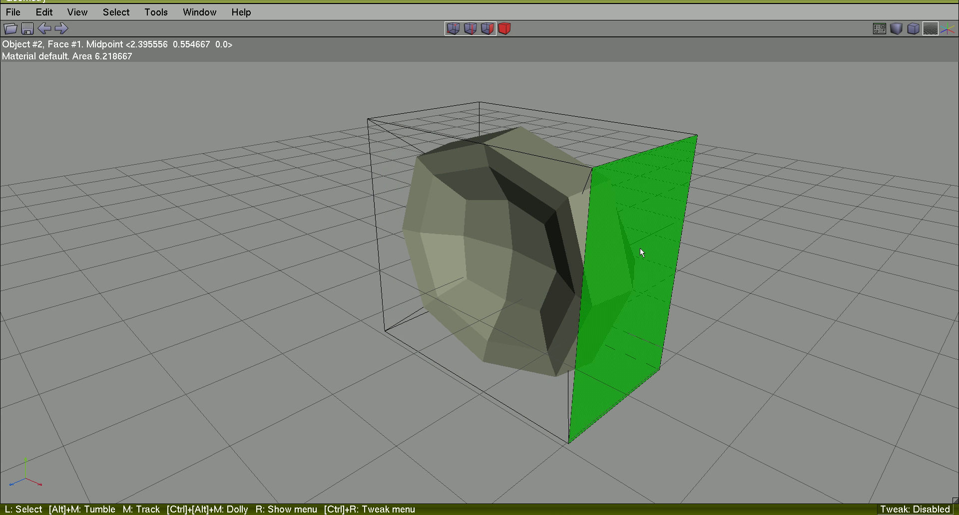
Inset the right face of the cage about 40% and bump it about 0.89 units outward
left_click(649, 251)
right_click(798, 148)
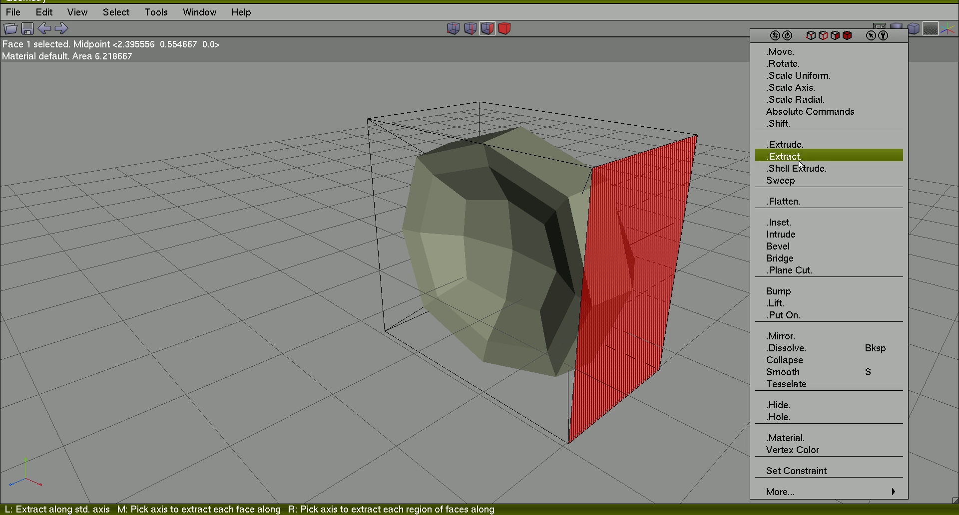
left_click(795, 223)
left_click_drag(795, 223, 795, 282)
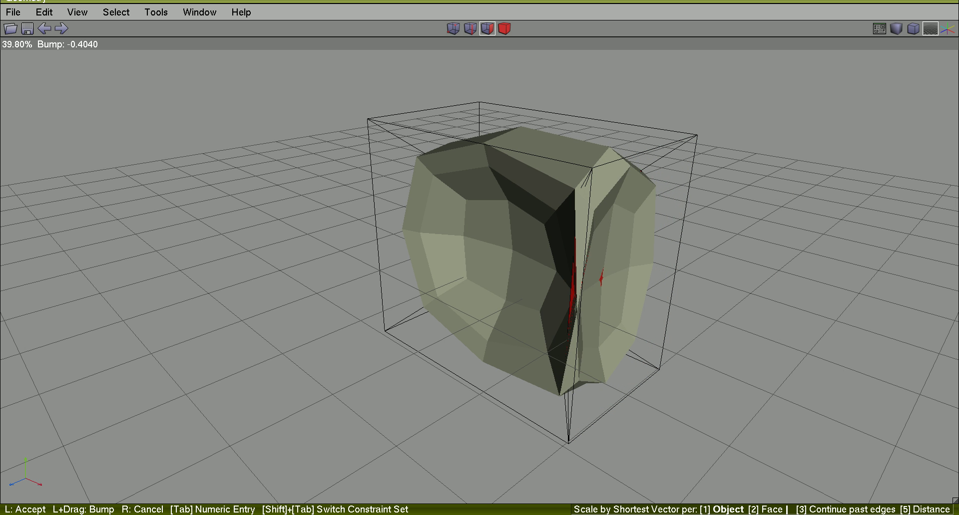
left_click_drag(795, 250, 795, 163)
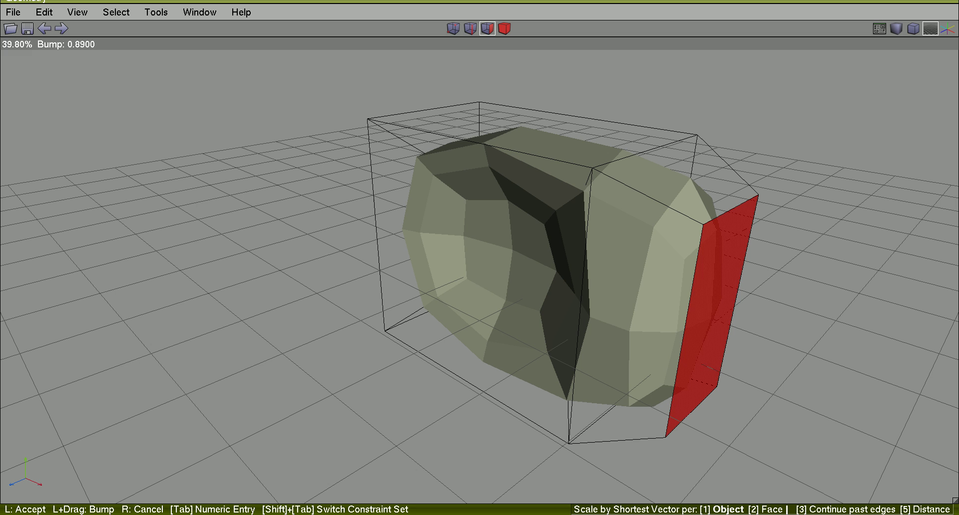
left_click(795, 225)
left_click(795, 228)
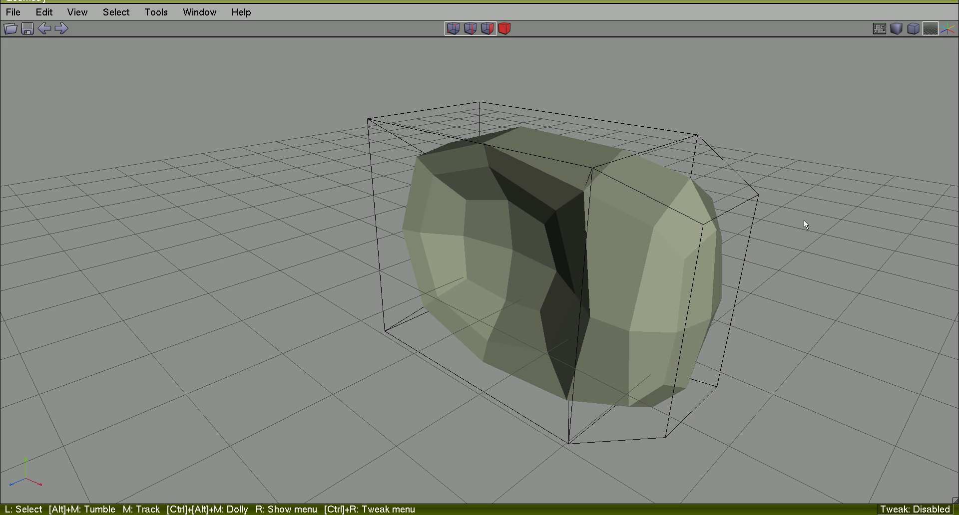
Undo both insets and both face moves, going back to the plain cube cage with nothing selected
left_click(44, 26)
left_click(44, 25)
left_click(44, 26)
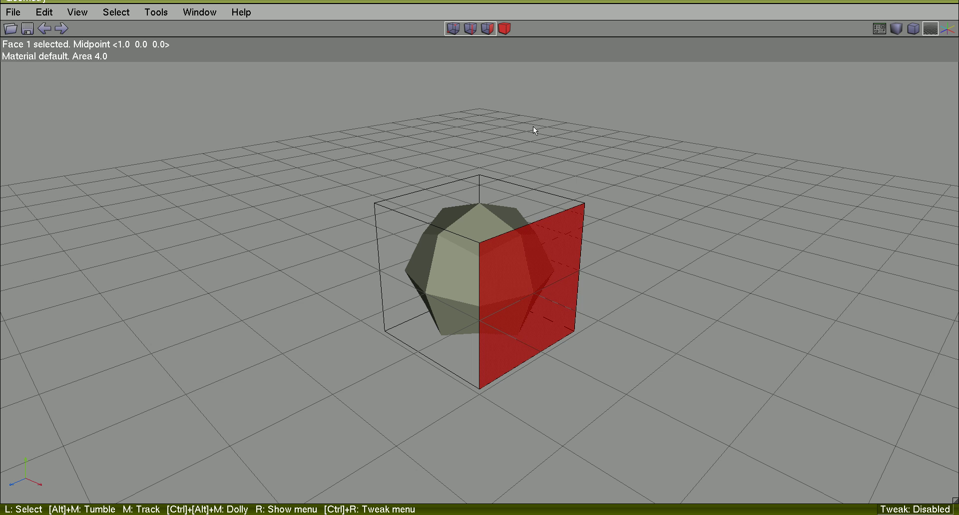
left_click(569, 137)
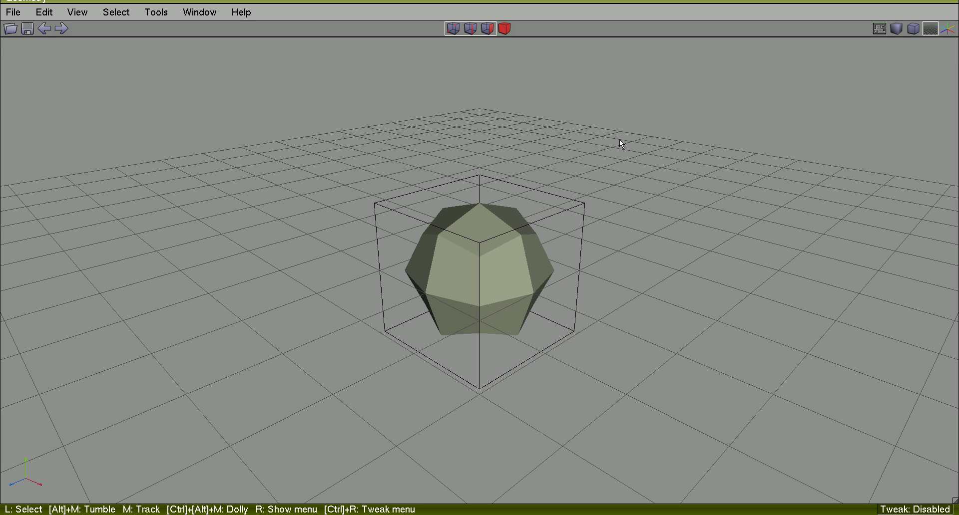
Select the ring of four vertical edges of the cube cage and connect them with a horizontal edge loop
left_click(579, 256)
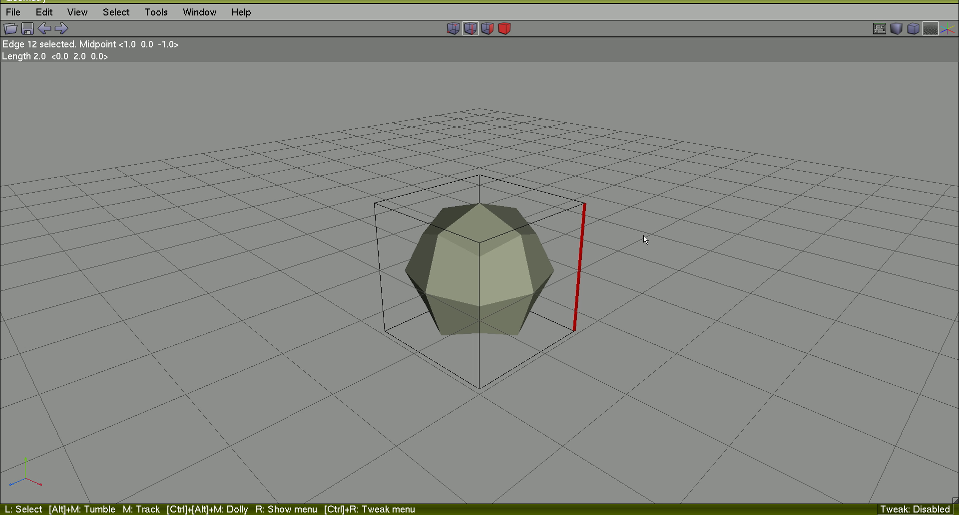
key("g")
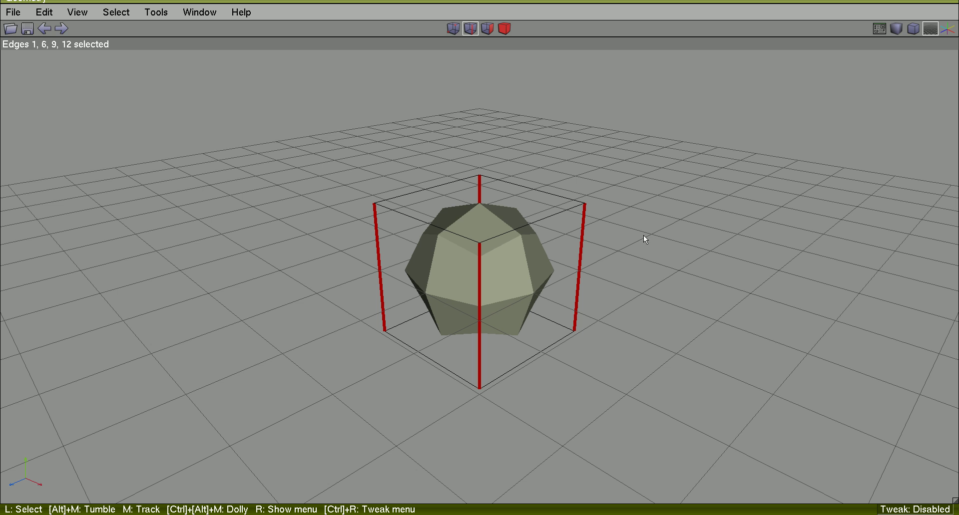
right_click(672, 170)
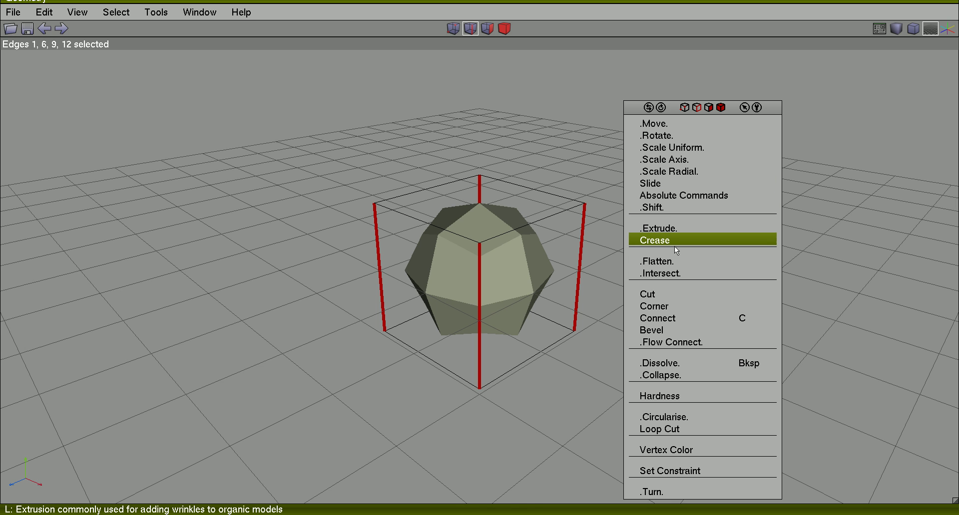
left_click(678, 321)
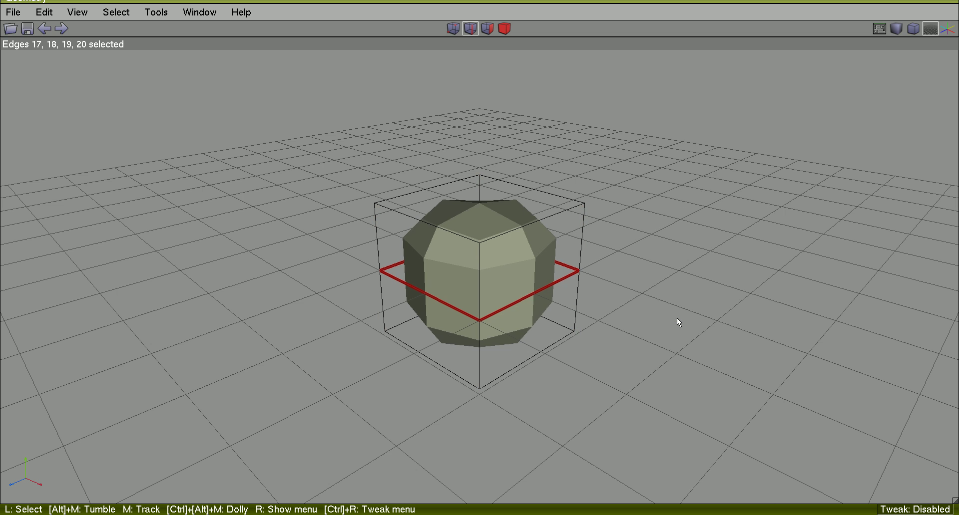
Slide the horizontal edge loop about halfway down toward the base of the cage and clear the selection
right_click(681, 313)
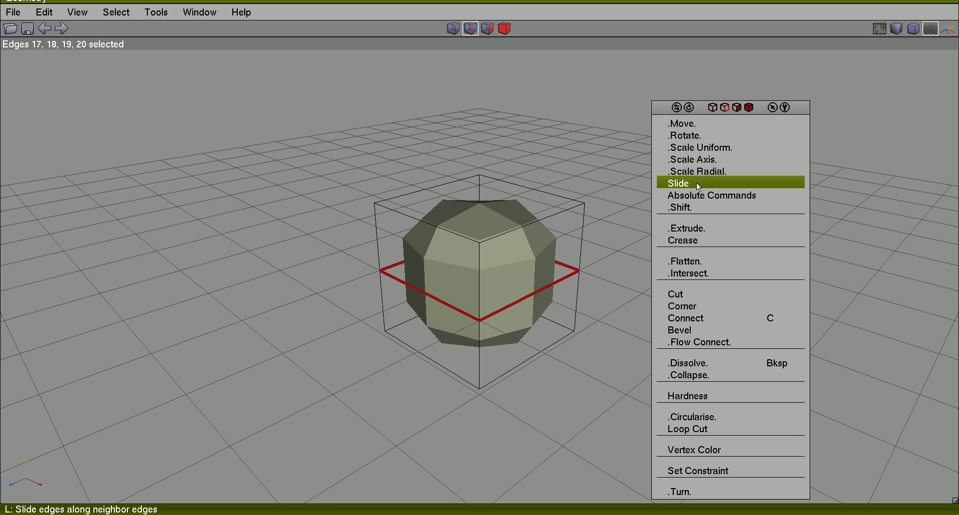
left_click(696, 183)
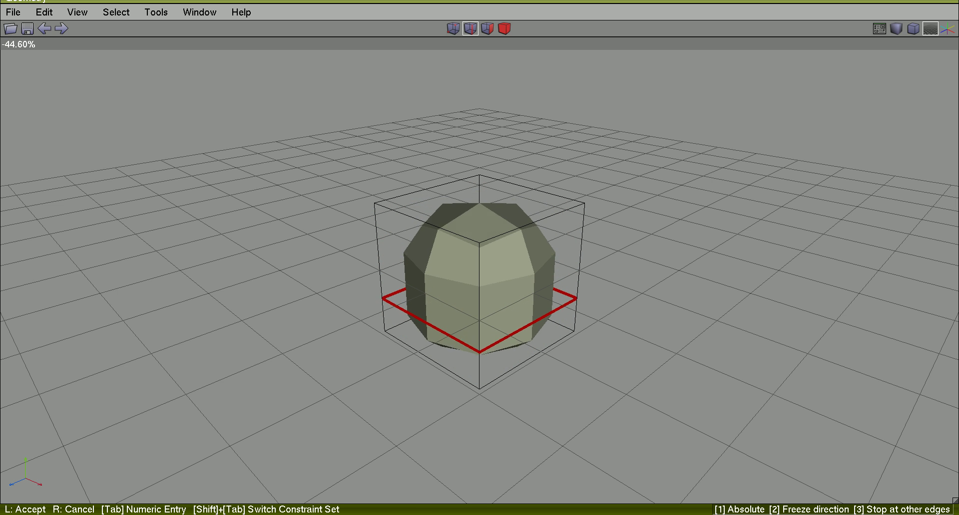
left_click(712, 236)
key("space")
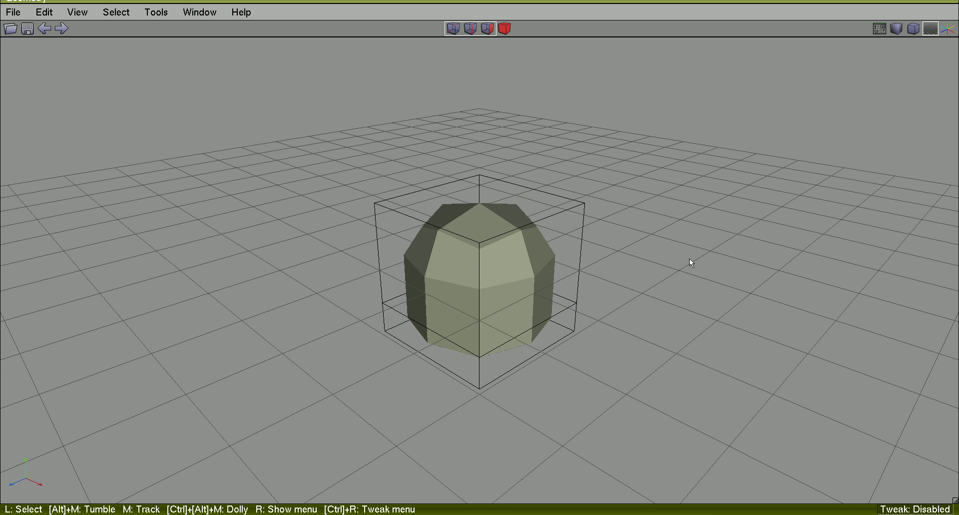
Inset the top face of the cage about 34% and raise the inset about 0.79 units
middle_click_drag(689, 258, 714, 275, "alt")
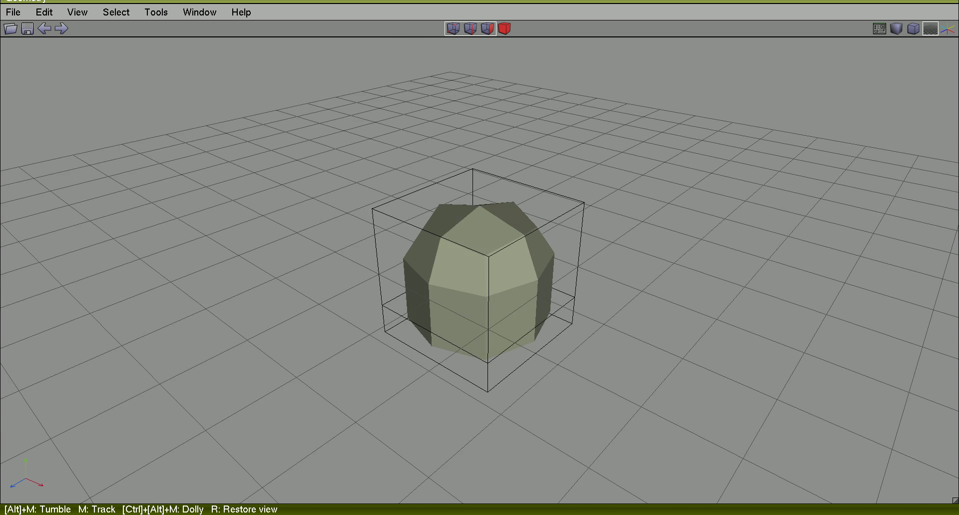
right_click(689, 258)
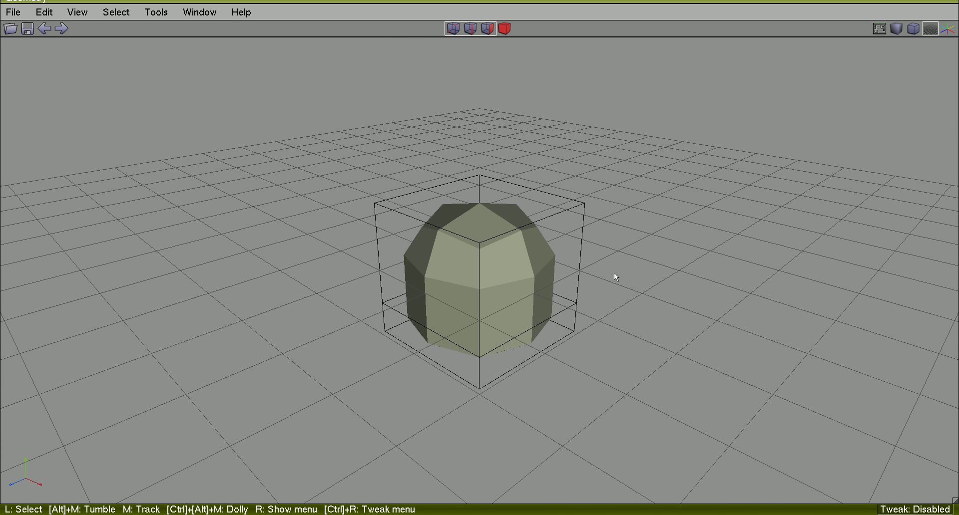
left_click(468, 199)
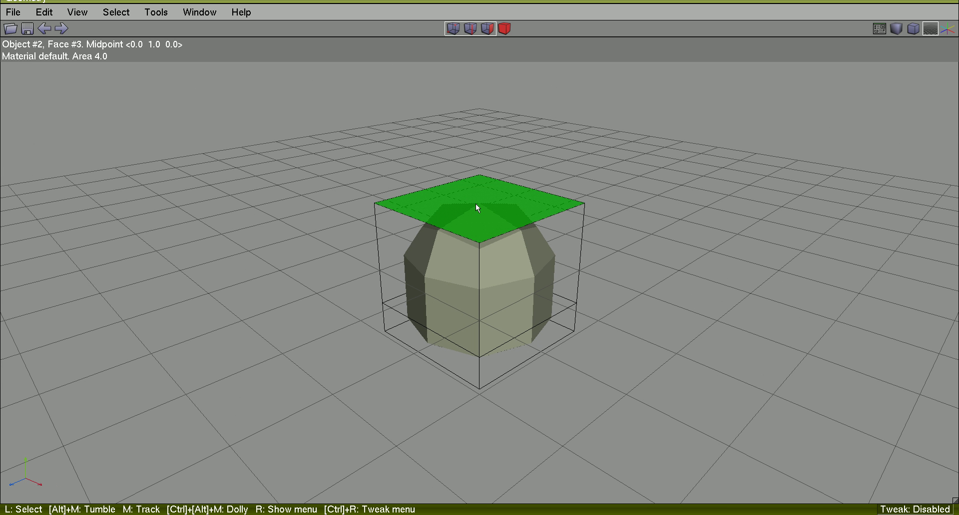
left_click(476, 204)
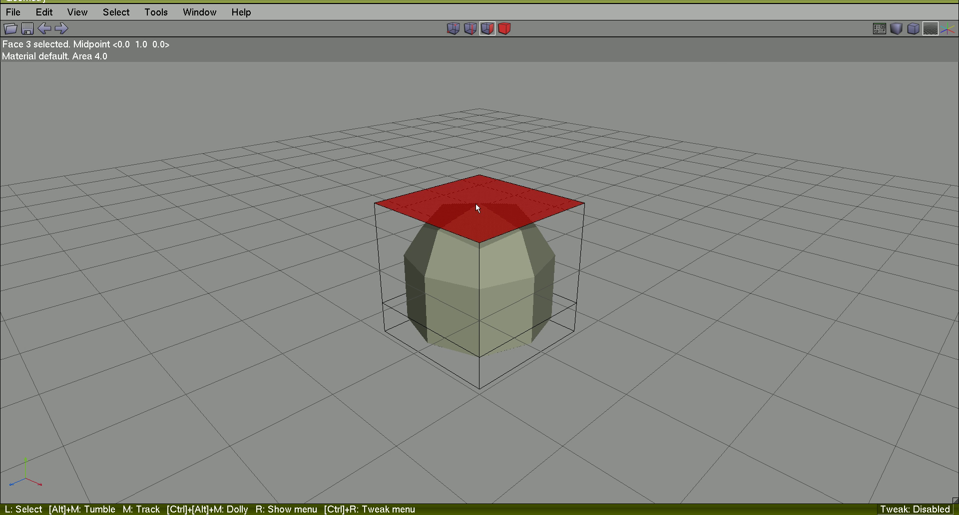
right_click(699, 171)
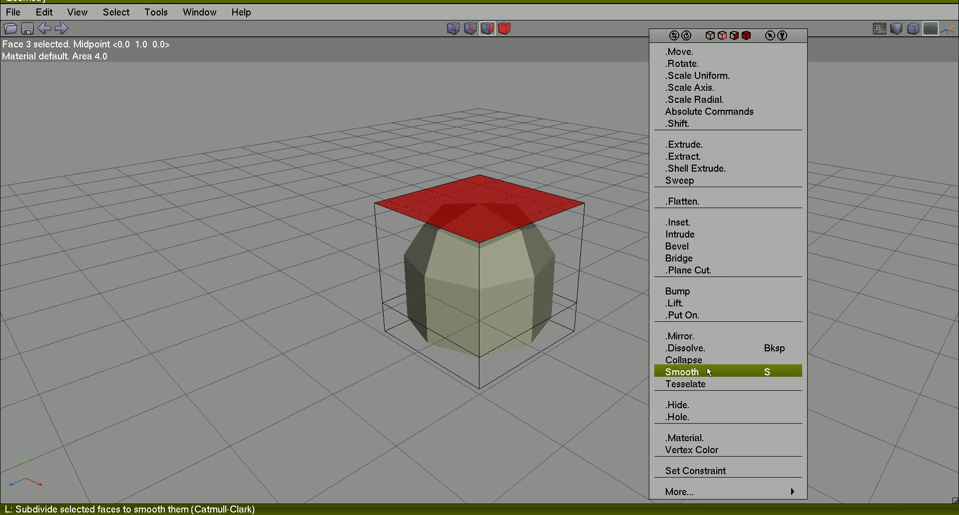
left_click(699, 223)
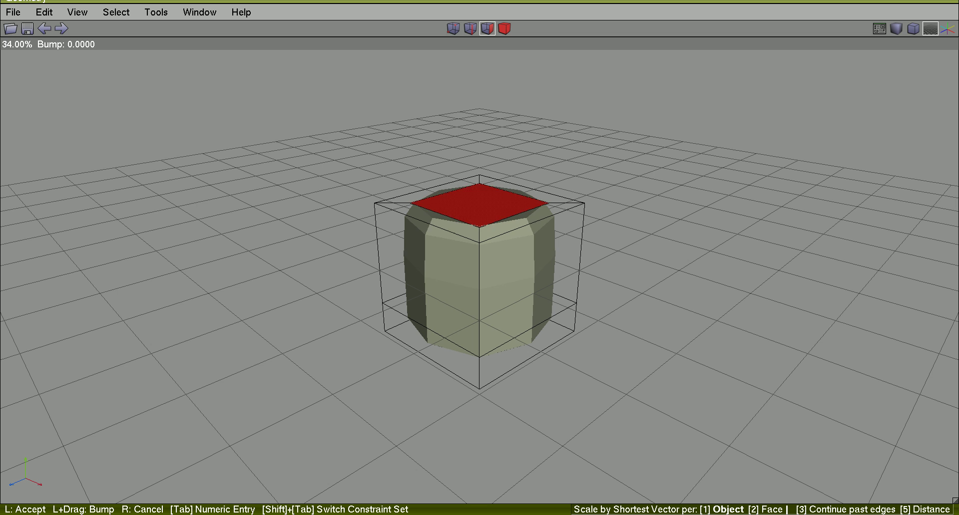
left_click_drag(699, 223, 699, 125)
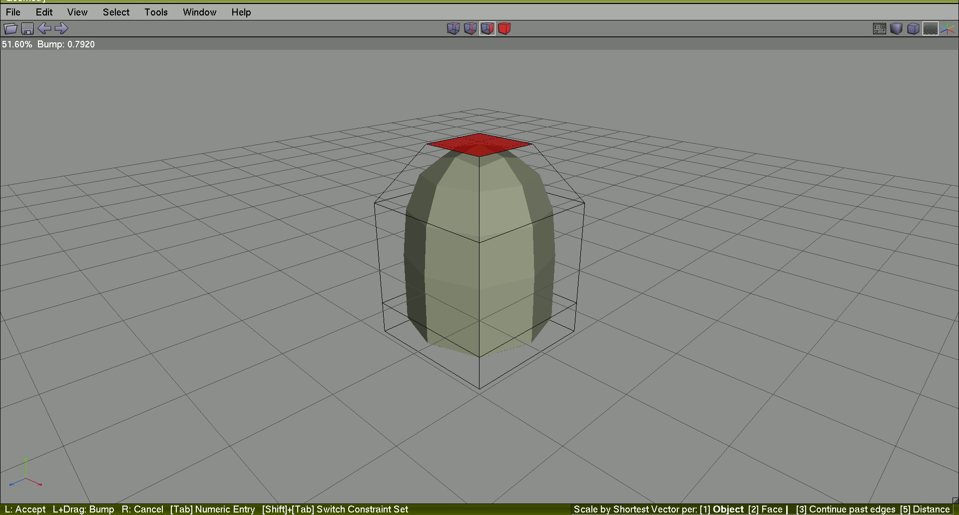
left_click(699, 224)
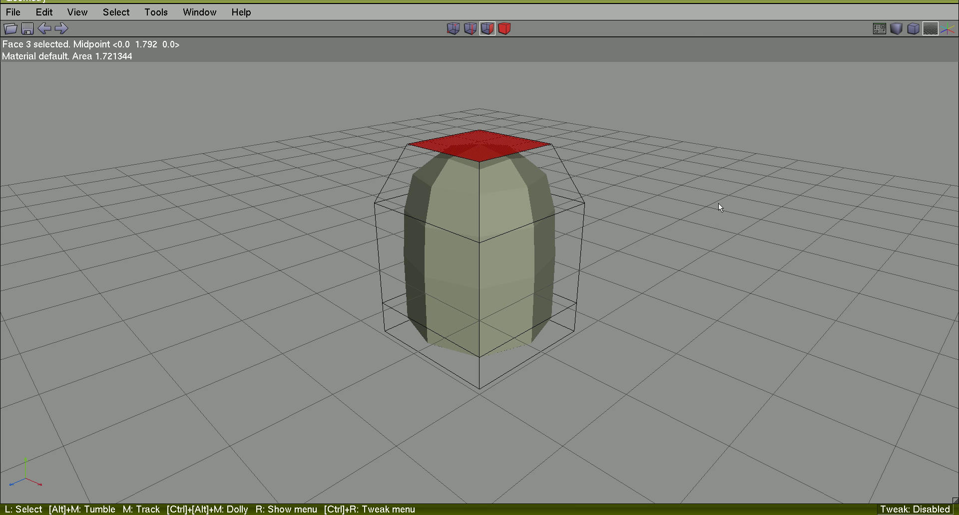
Inset the raised top face again by about 29% and sink it about 0.13 units
right_click(718, 203)
left_click(712, 224)
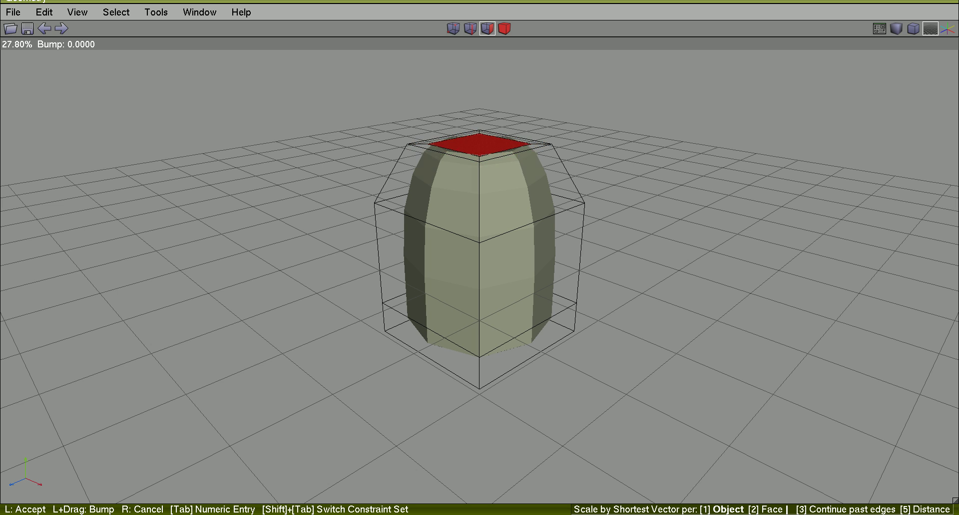
left_click_drag(712, 223, 711, 239)
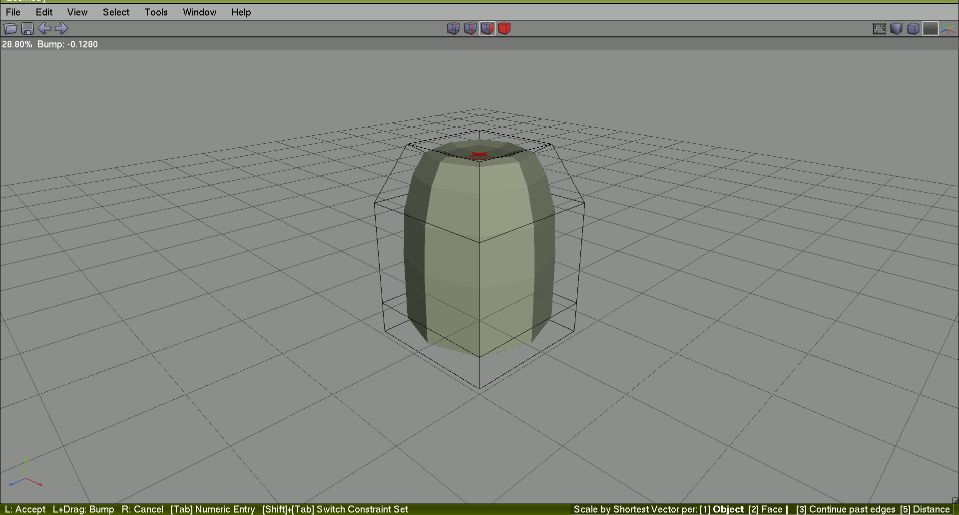
left_click(711, 226)
Inset the sunken top face about 27% more and push it deeper into the model to form a cavity
right_click(712, 226)
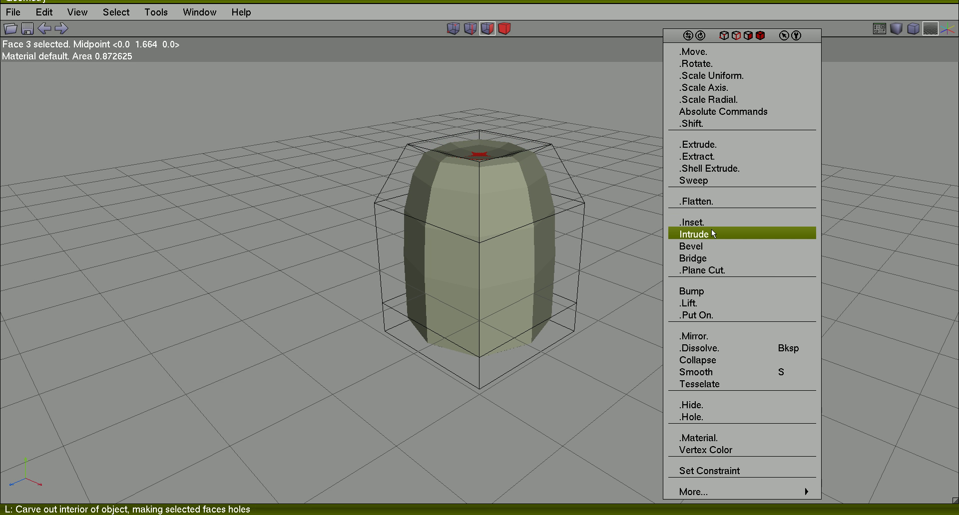
left_click(710, 219)
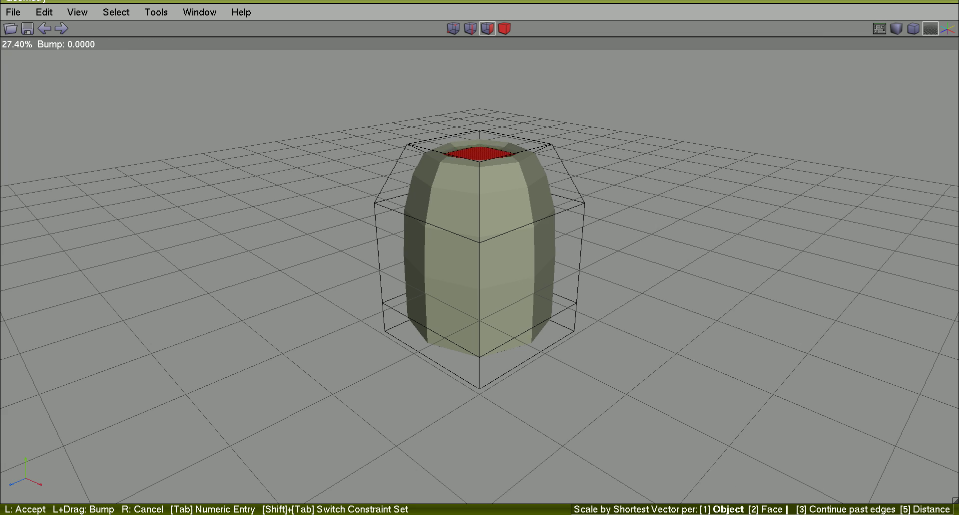
left_click_drag(711, 219, 710, 275)
left_click(708, 212)
Switch the top-face selection to the whole object in Body mode
middle_click_drag(709, 212, 678, 216, "alt")
left_click(501, 30)
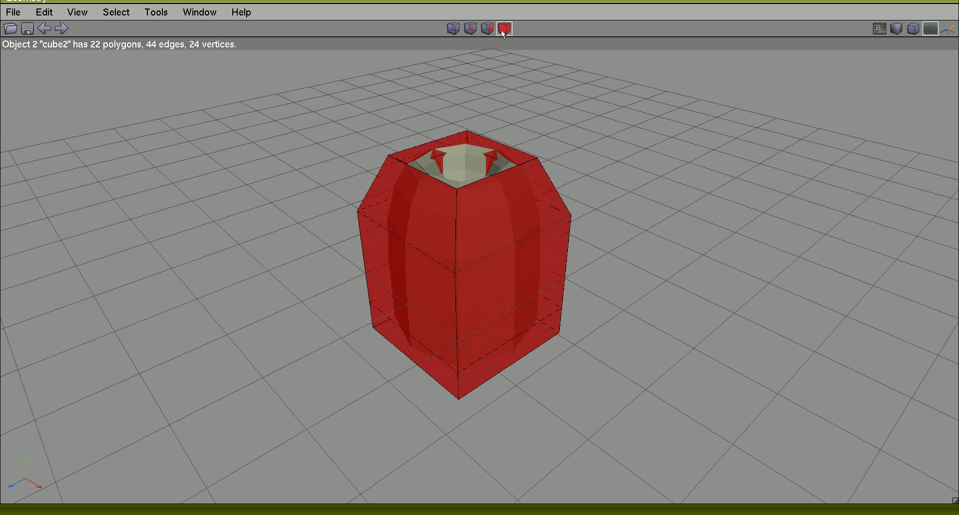
right_click(668, 101)
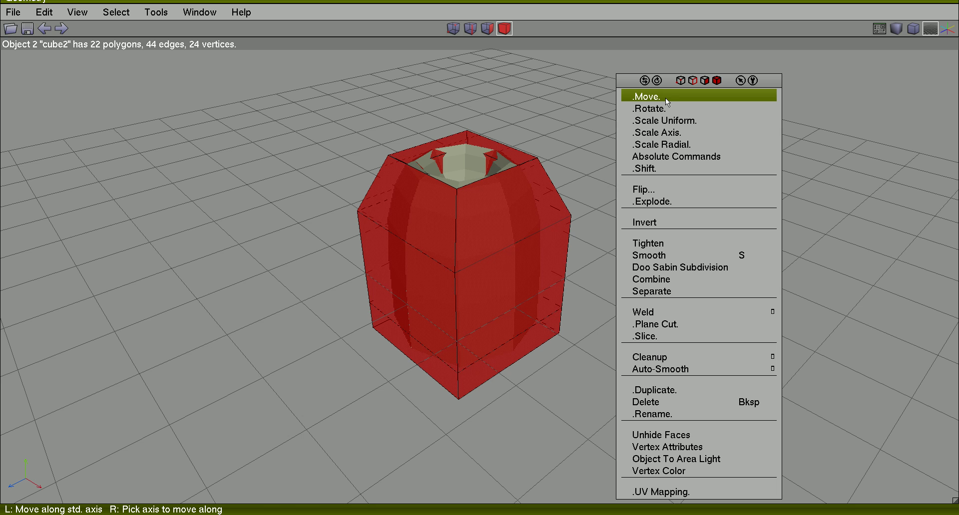
left_click(665, 98)
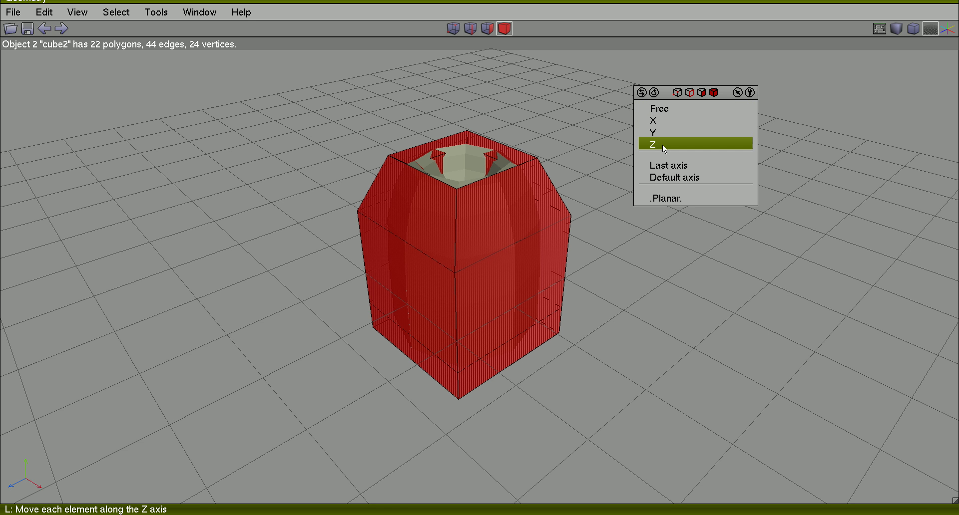
key("Escape")
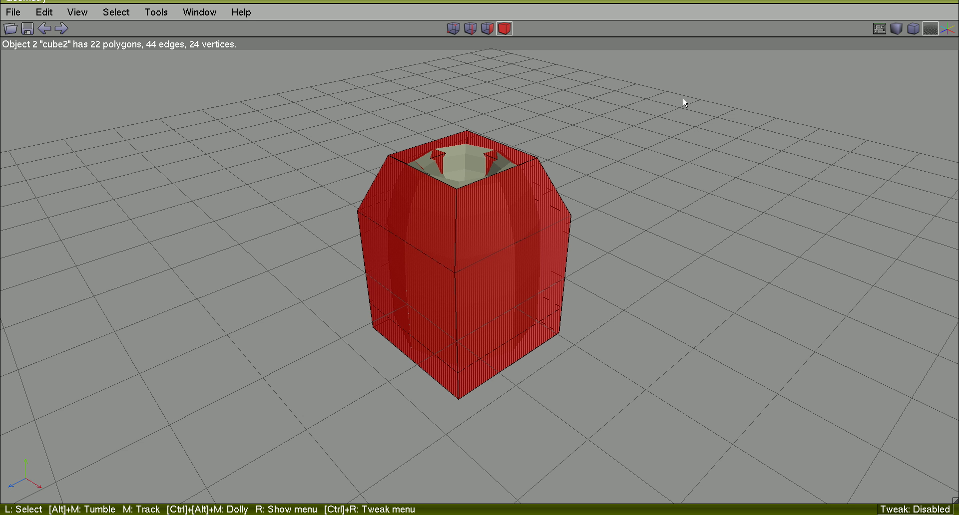
Duplicate the whole object about 3.2 units in the negative direction along the Z axis and clear the selection
right_click(682, 98)
left_click(703, 390)
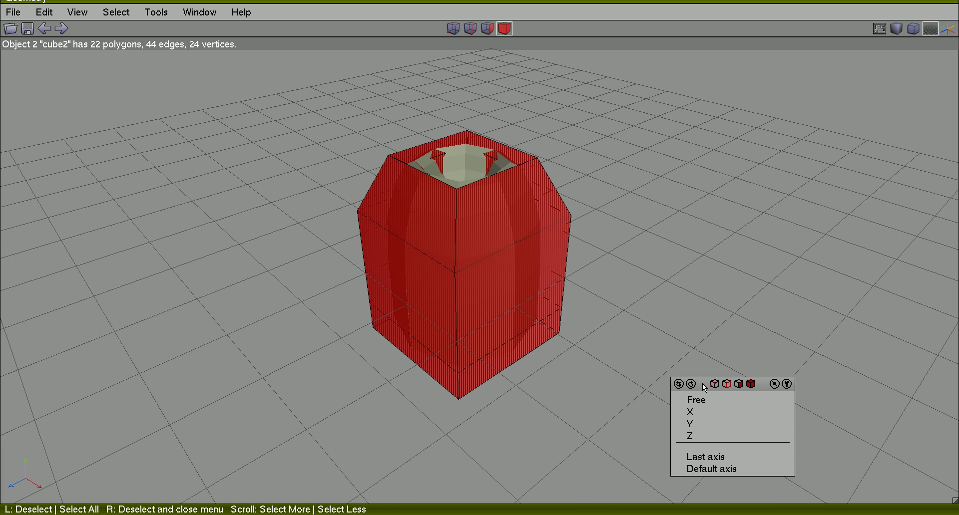
left_click(702, 430)
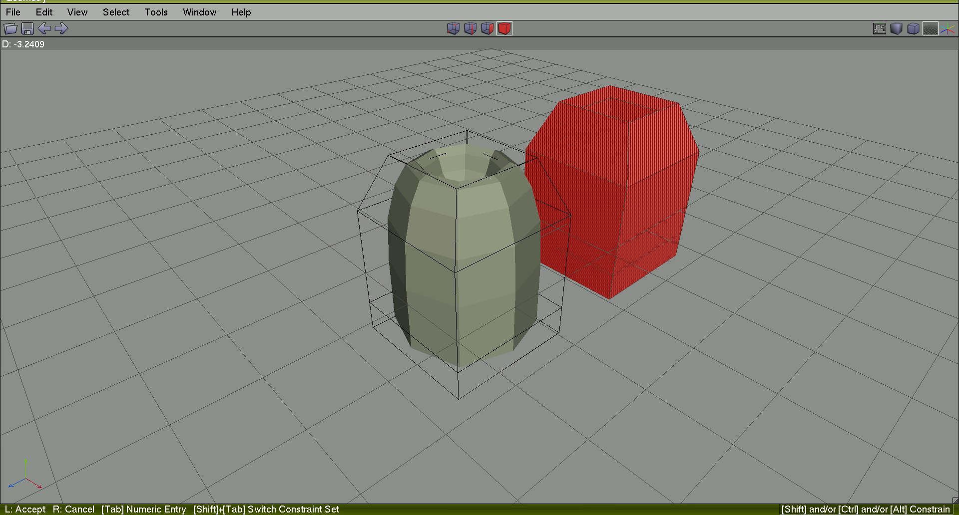
left_click(772, 333)
key("space")
middle_click_drag(778, 318, 612, 306, "alt")
middle_click_drag(719, 319, 804, 306, "alt")
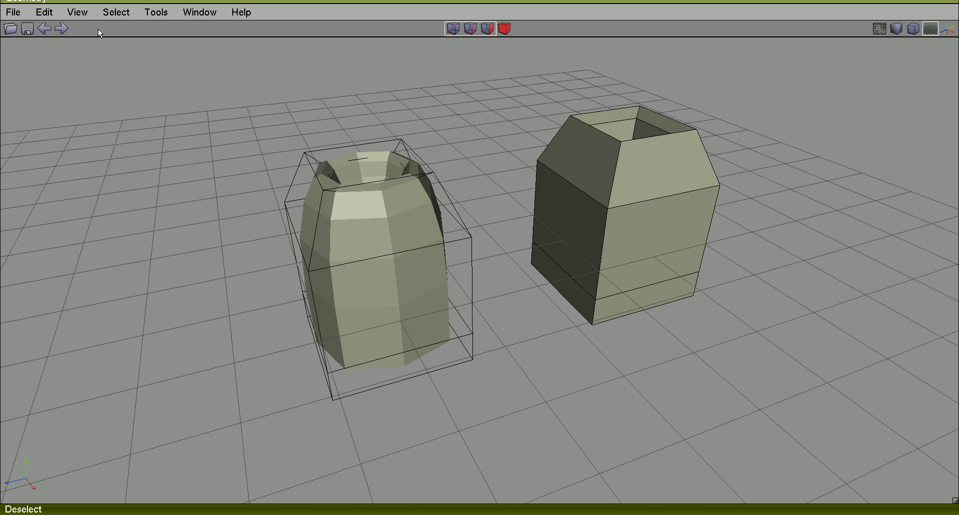
Switch off Workmode for a smooth-shaded view and turn off the Quick Smoothed Preview for all objects
left_click(77, 12)
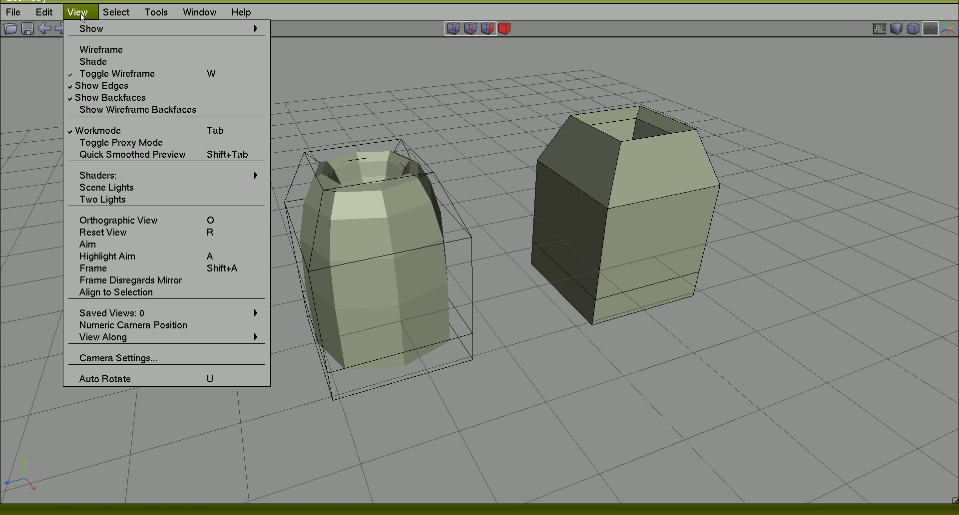
left_click(112, 134)
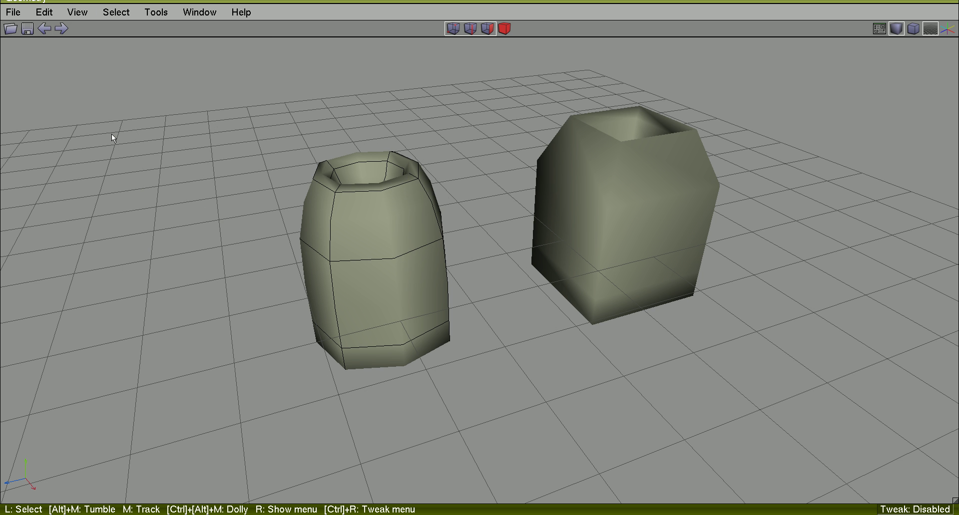
left_click(77, 12)
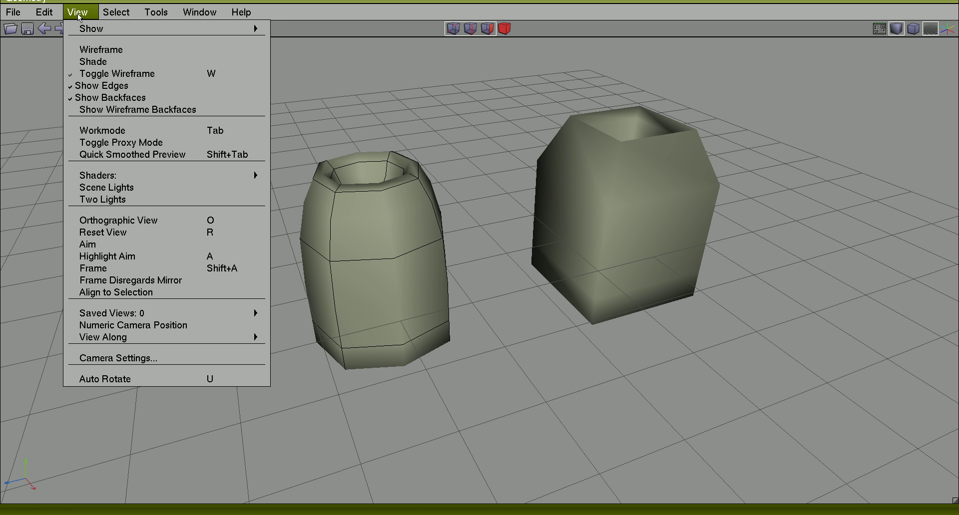
left_click(119, 156)
middle_click_drag(737, 403, 786, 356, "alt")
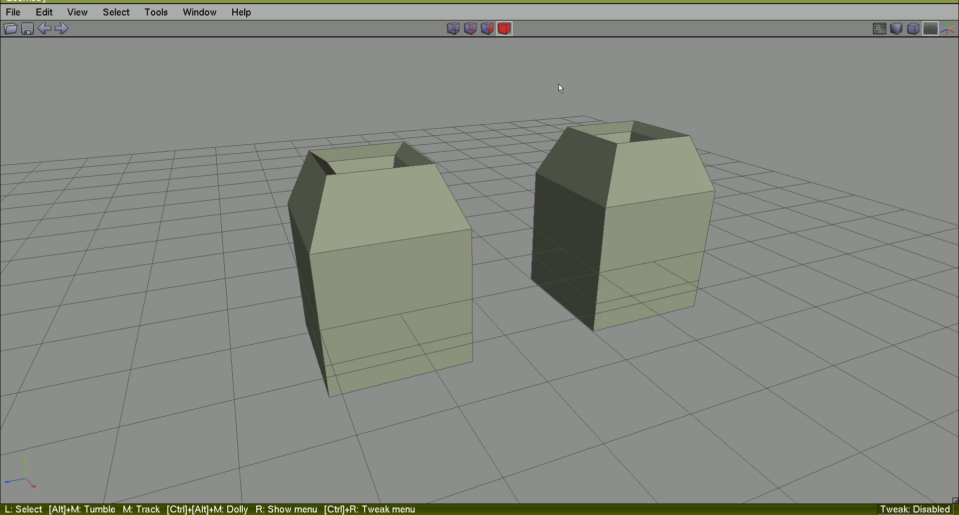
Apply Smooth three times to the whole duplicate object and clear the selection
left_click(630, 150)
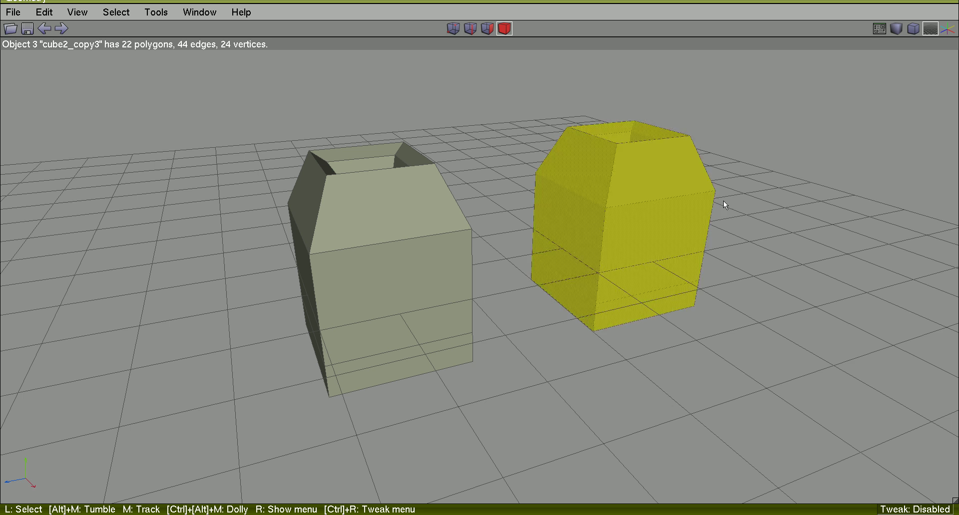
right_click(773, 113)
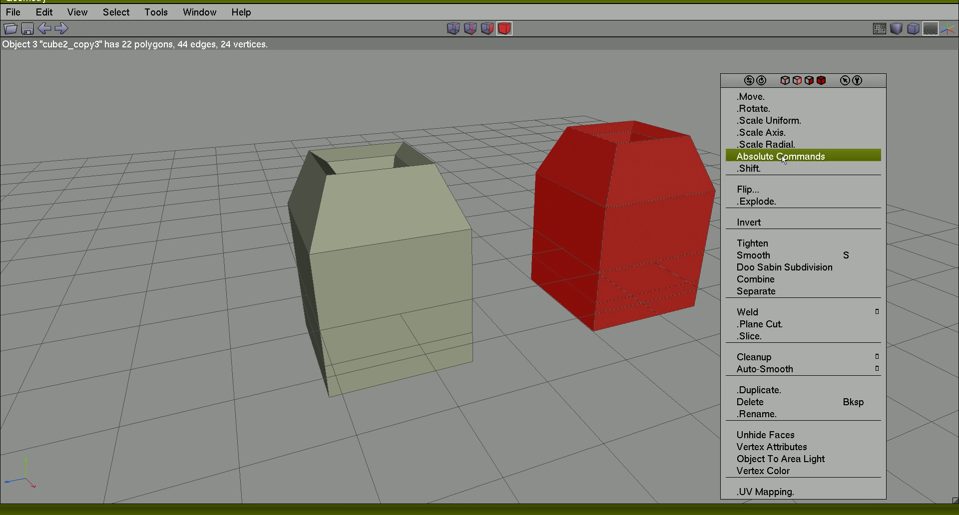
left_click(802, 255)
right_click(793, 148)
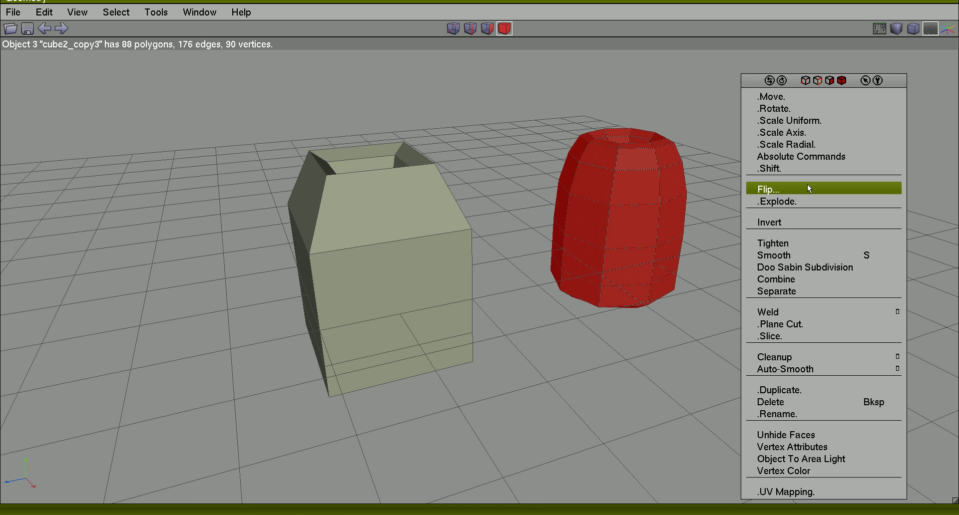
left_click(814, 255)
right_click(809, 154)
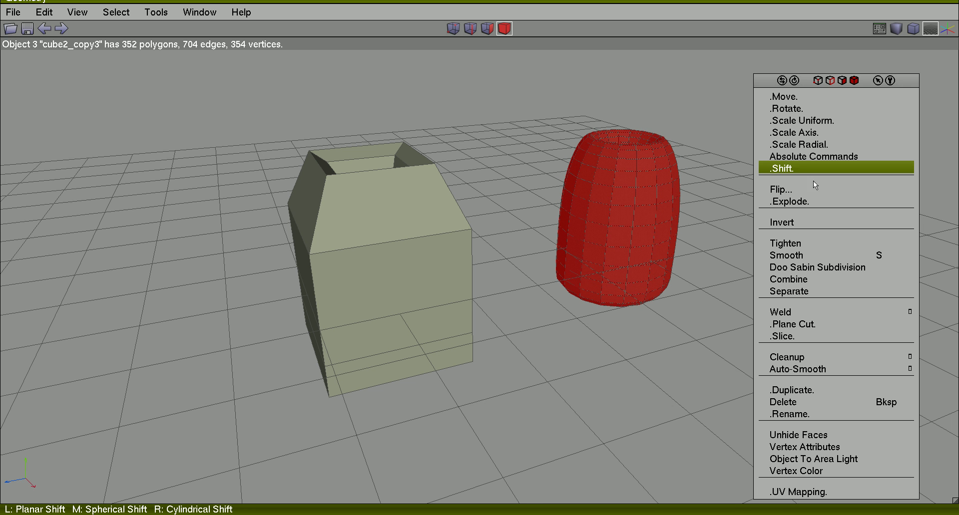
left_click(819, 254)
left_click(794, 210)
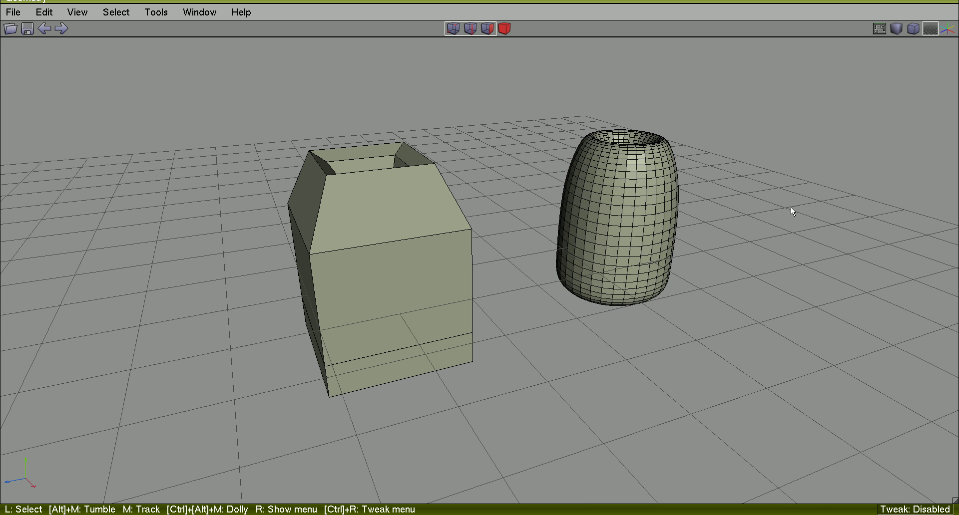
Turn the Quick Smoothed Preview back on so the cage object can be compared with the smoothed duplicate
middle_click_drag(794, 207, 721, 128, "alt")
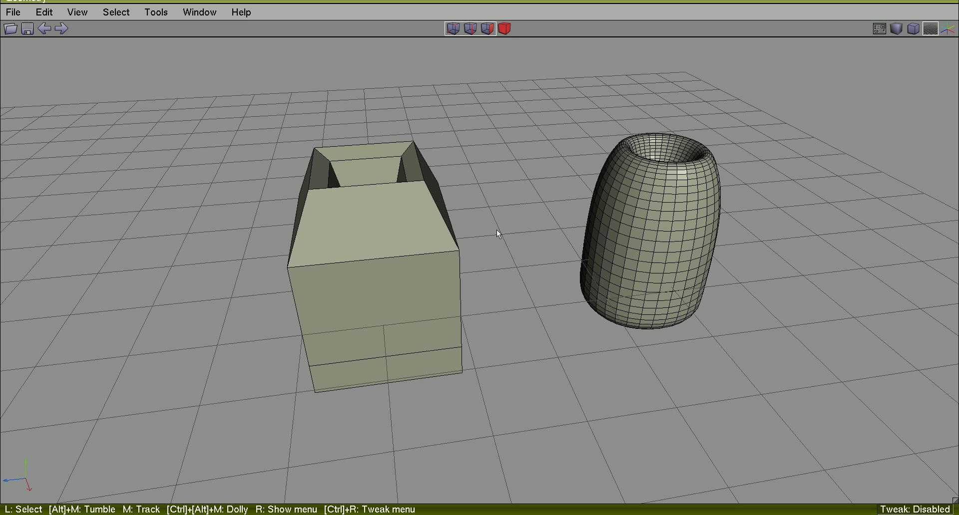
middle_click_drag(497, 231, 498, 230, "alt")
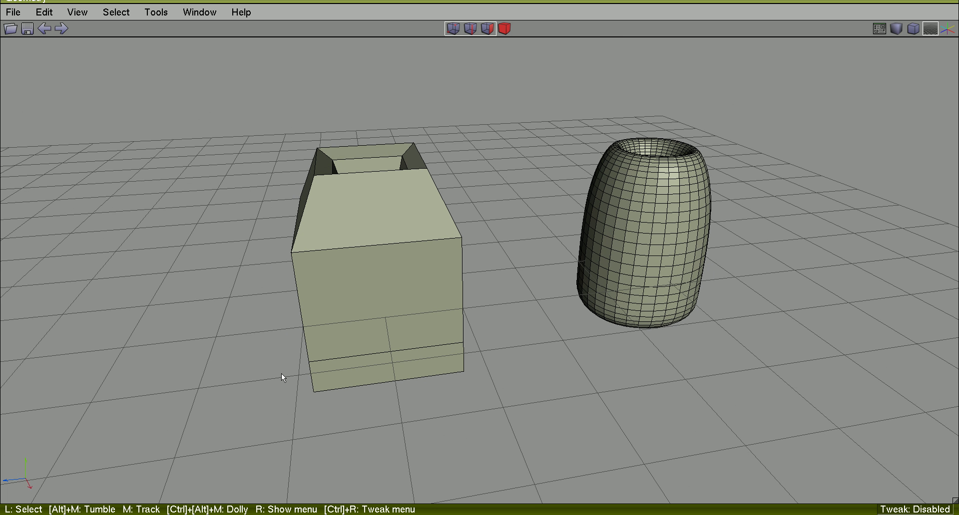
left_click(77, 15)
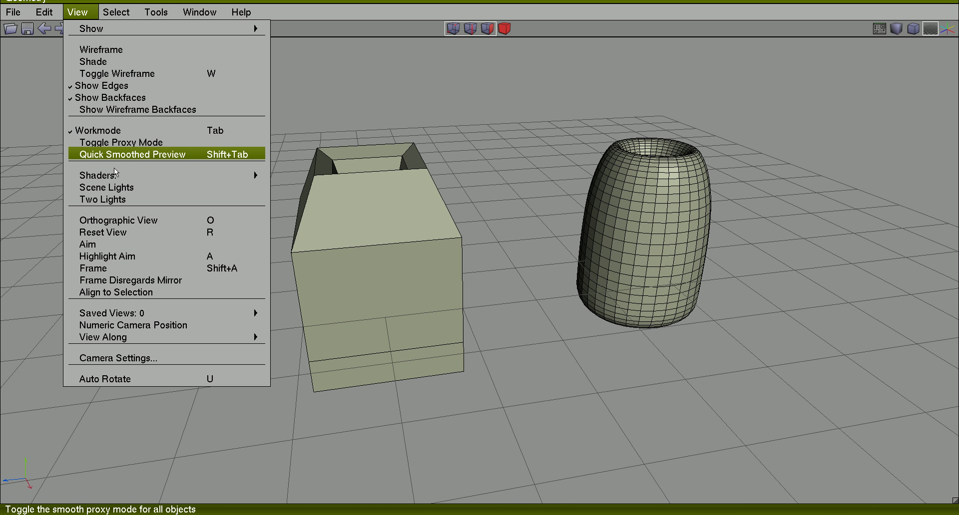
left_click(145, 154)
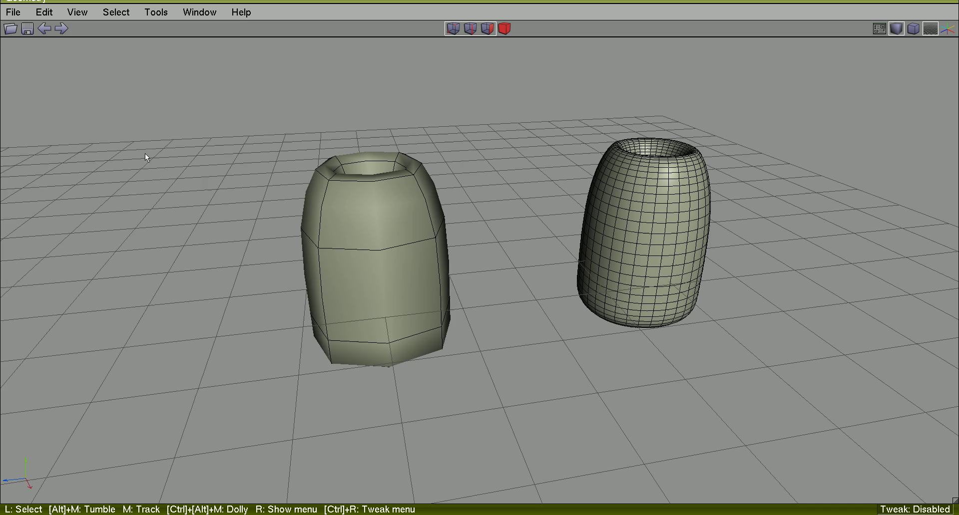
mouse_move(586, 418)
middle_mouse_down("alt")
mouse_move(614, 415)
mouse_move(524, 382)
mouse_move(590, 416)
middle_mouse_up("alt")
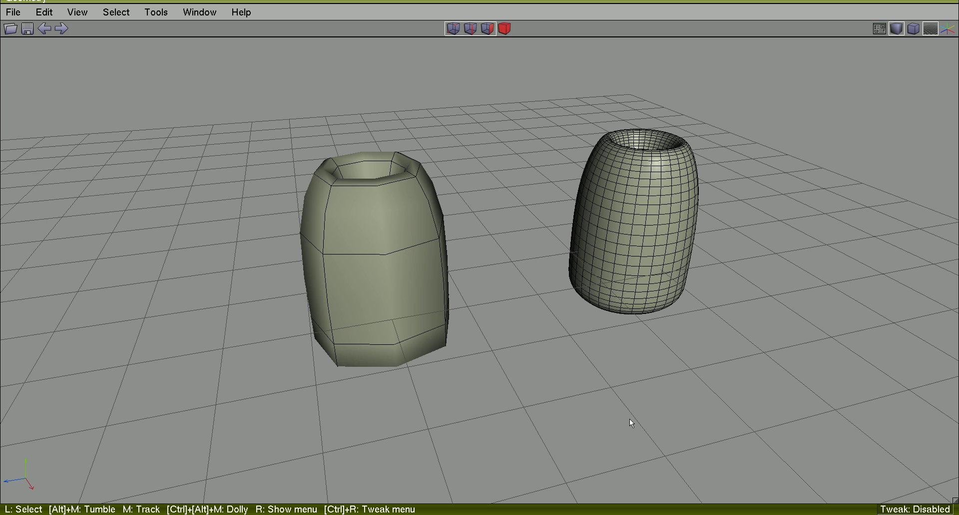
Toggle Workmode to compare flat and smooth shading on both objects, leaving Workmode switched on
key("Tab")
key("Tab")
key("Tab")
key("Tab")
middle_click_drag(629, 418, 638, 412, "alt")
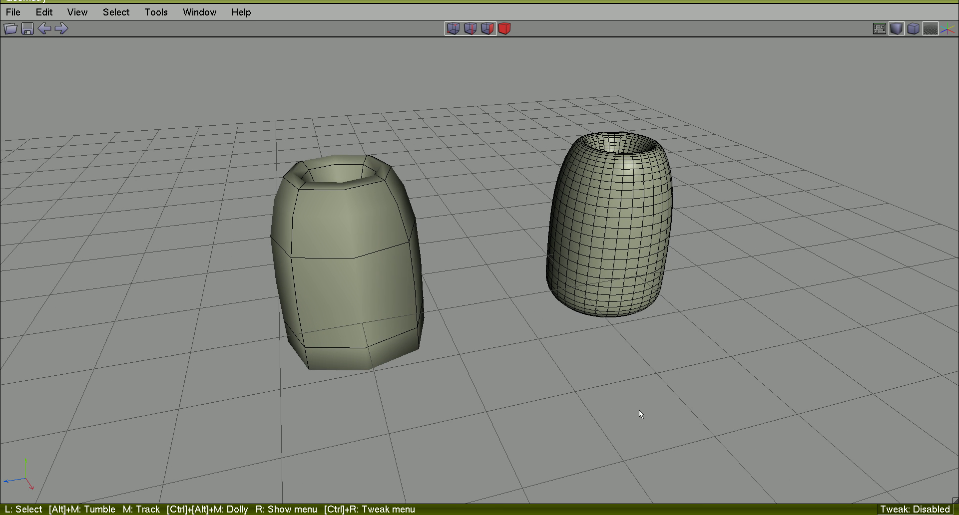
key("Tab")
Select the large side face of the preview cage together with the narrow face directly below it
mouse_move(628, 401)
middle_mouse_down("alt")
mouse_move(721, 392)
mouse_move(750, 376)
middle_mouse_up("alt")
left_click(483, 284)
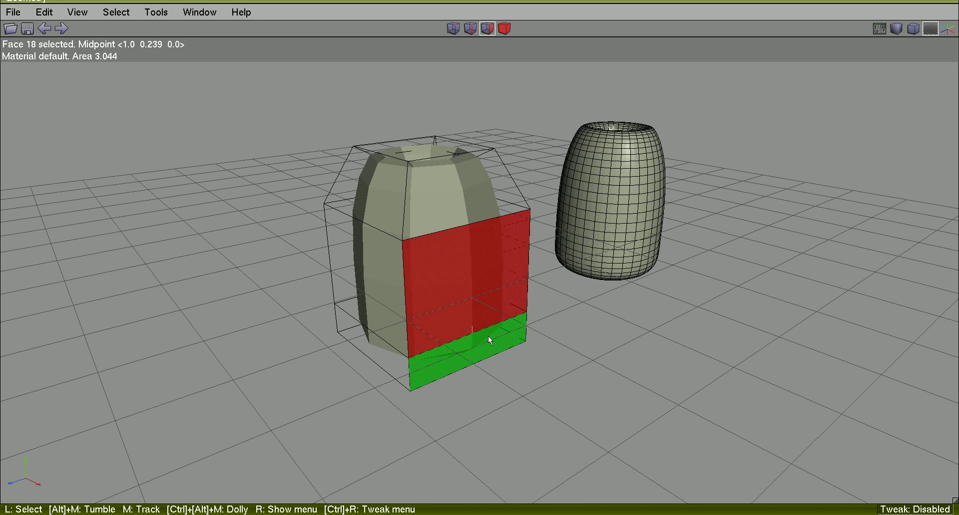
left_click(488, 344)
middle_click_drag(607, 340, 742, 219, "alt")
right_click(742, 218)
left_click(734, 250)
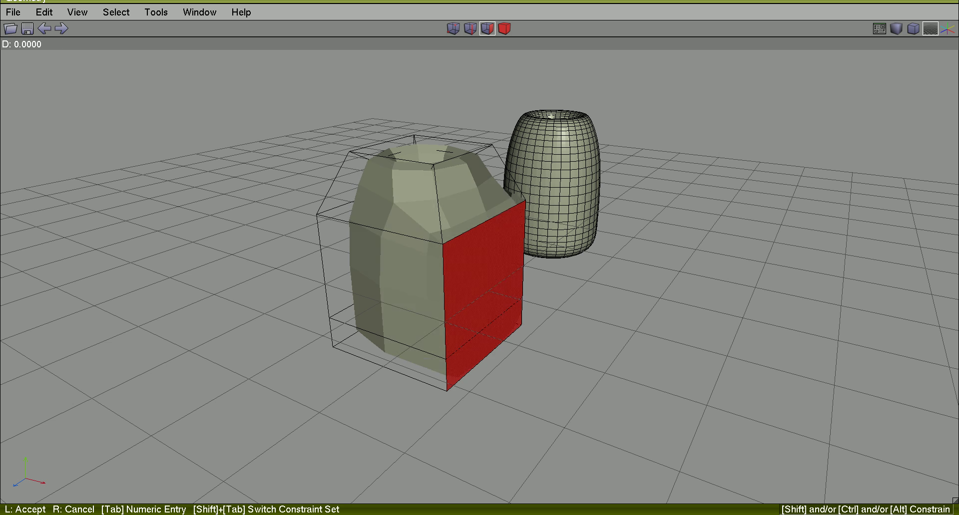
right_click(756, 182)
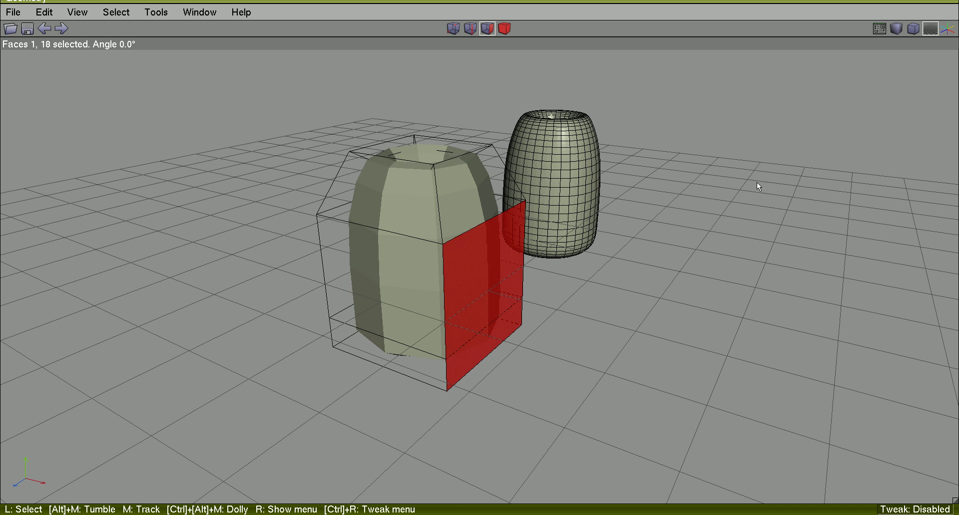
Extrude the two selected side faces as one region about 2.08 units along their normal
right_click(758, 185)
left_click(754, 147)
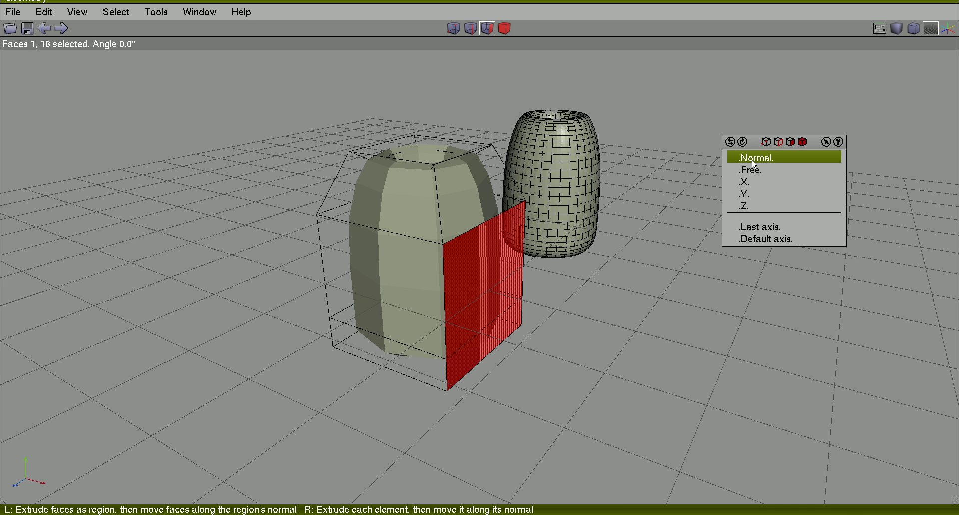
left_click(752, 159)
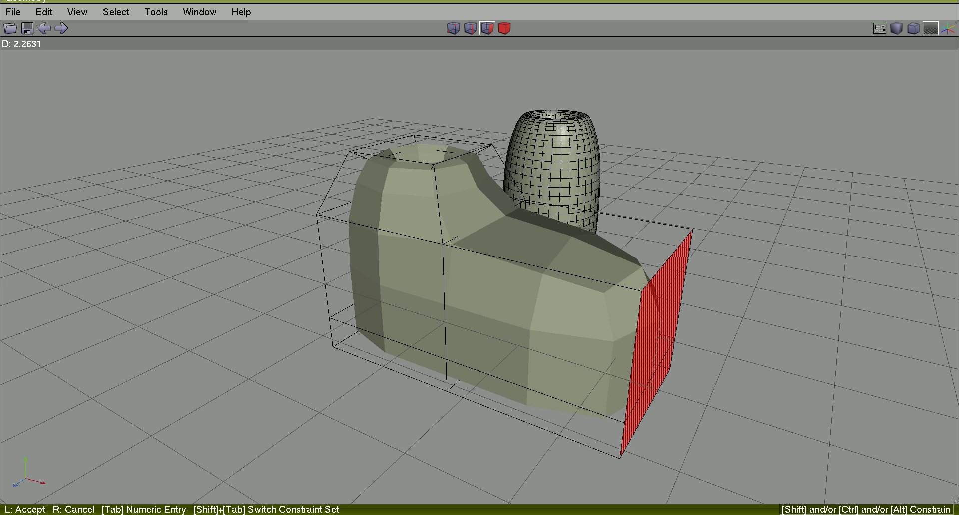
left_click(751, 158)
Extrude the end faces again by about 0.4 units and scale them down uniformly to taper the tip
key("d")
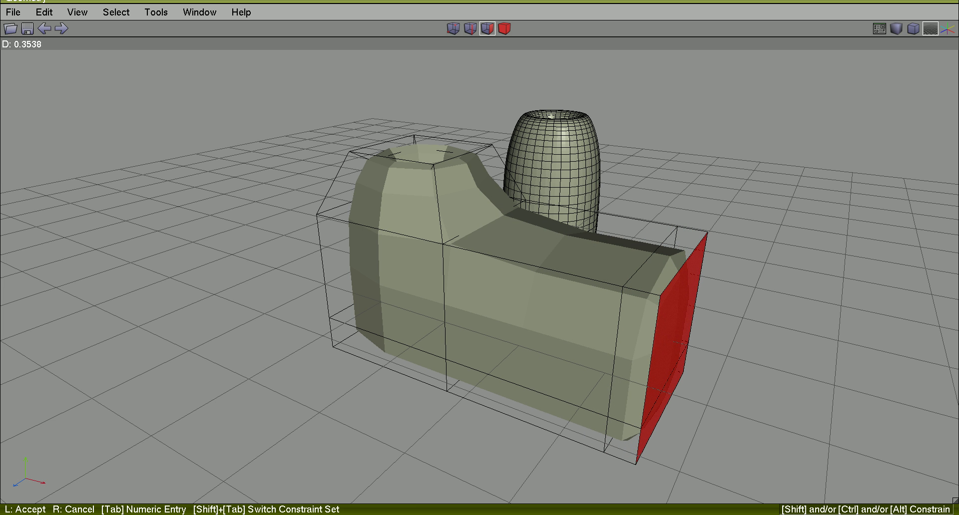
left_click(752, 160)
right_click(751, 160)
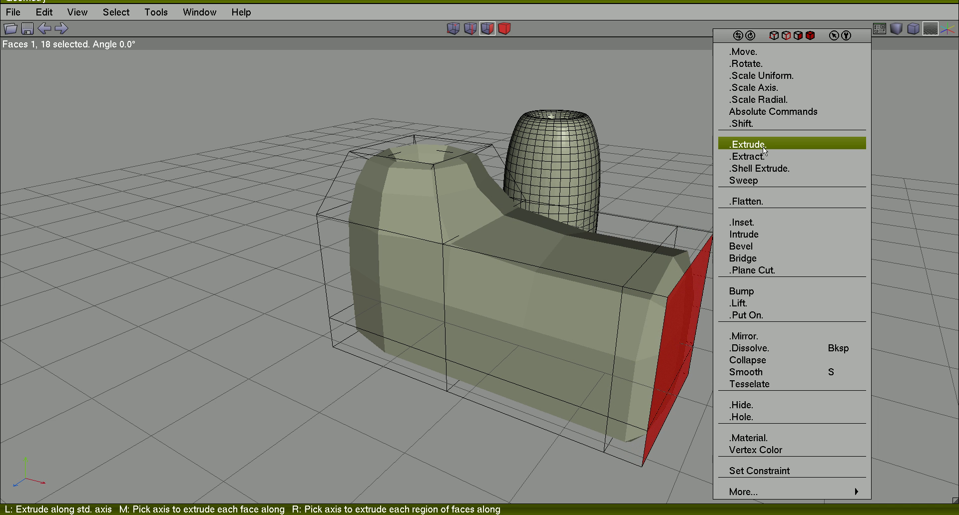
left_click(775, 75)
left_click(768, 76)
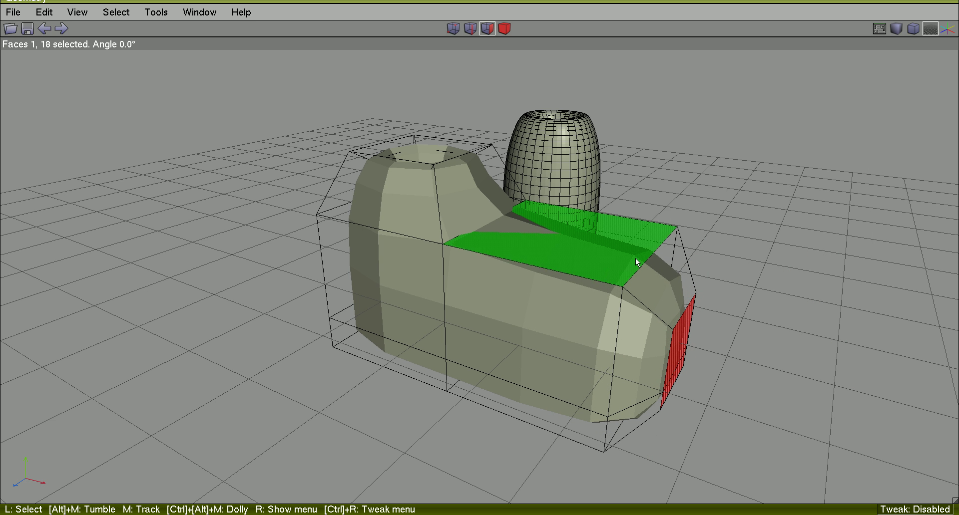
Select the ring of six lengthwise edges around the extruded arm and connect them to add an edge loop
key("space")
key("2")
left_click(570, 276)
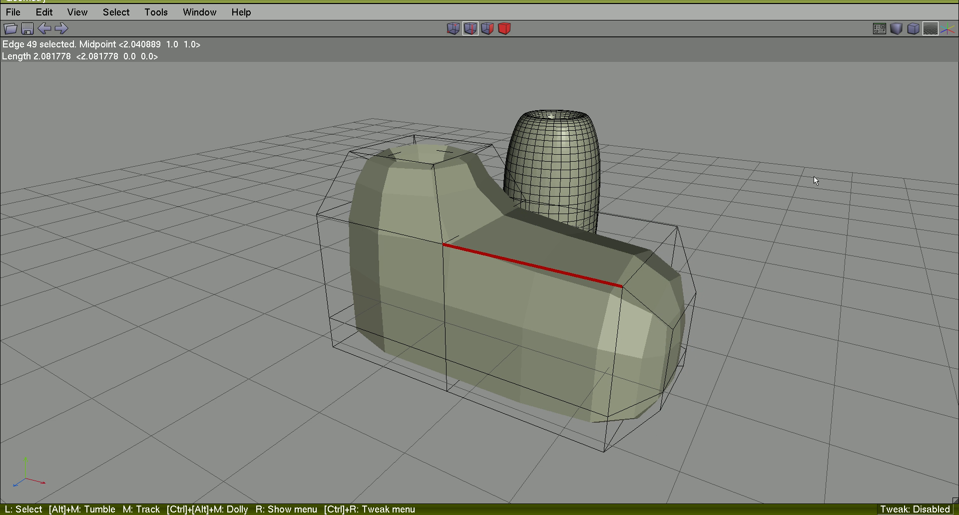
key("g")
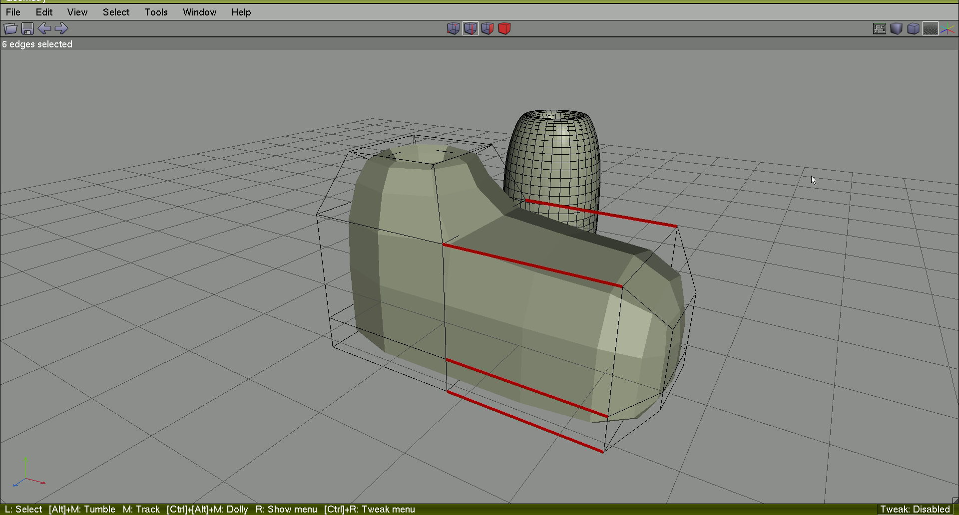
key("c")
right_click(810, 176)
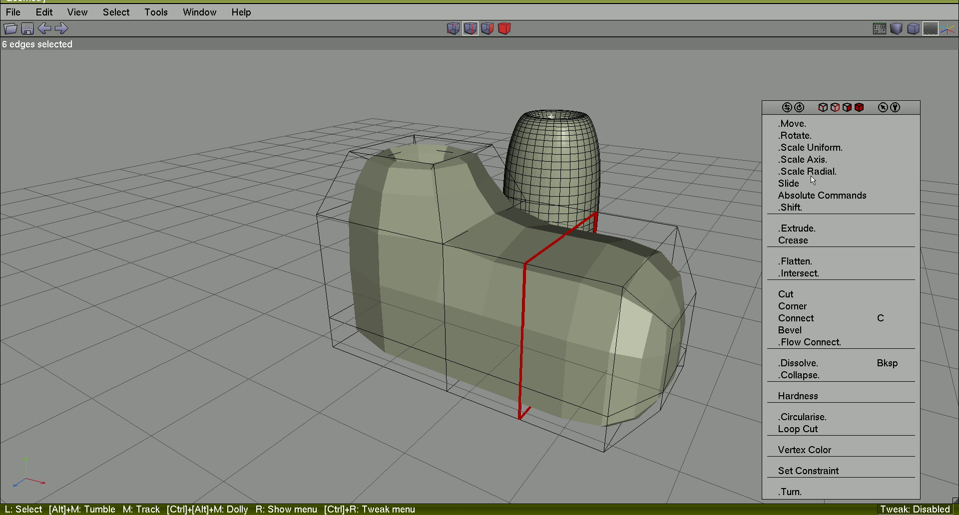
left_click(801, 186)
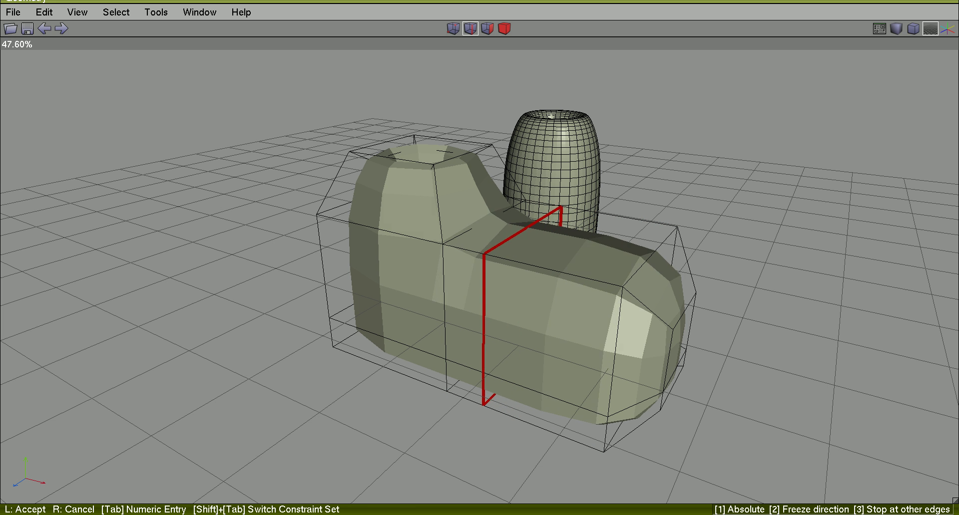
left_click(802, 187)
Scale the new edge loop uniformly to about 55% to pinch the arm's middle, and clear the selection
right_click(811, 155)
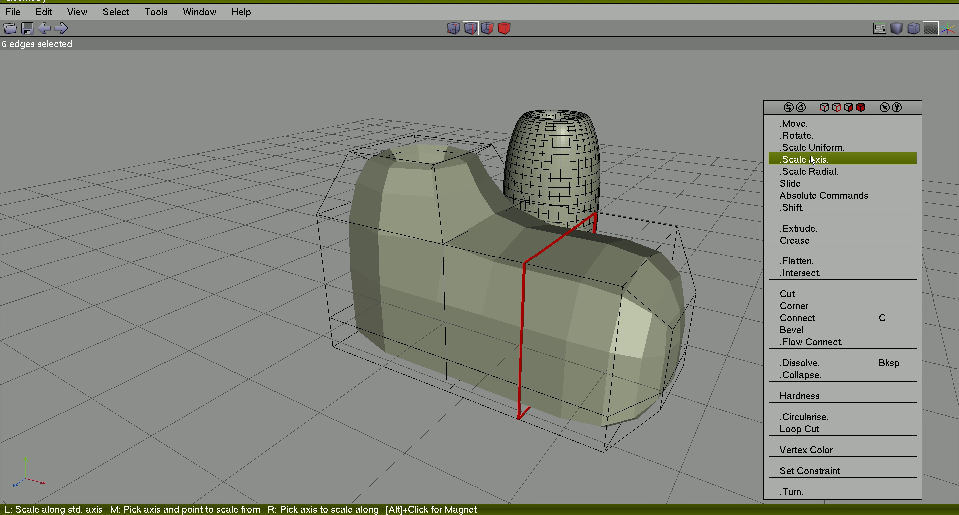
left_click(810, 149)
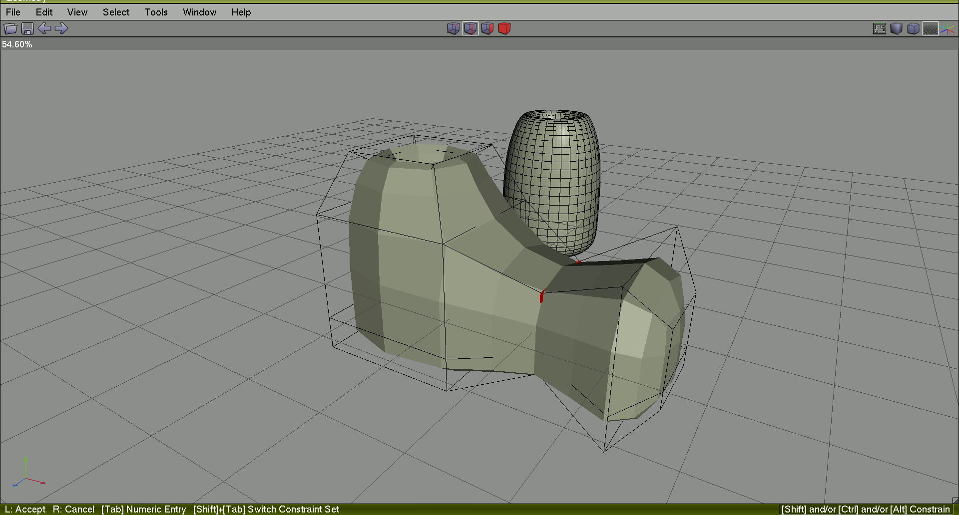
left_click(802, 156)
key("space")
Turn off the Quick Smoothed Preview to show the extended object's unsmoothed cage
middle_click_drag(789, 204, 809, 206, "alt")
middle_click_drag(299, 213, 259, 215, "alt")
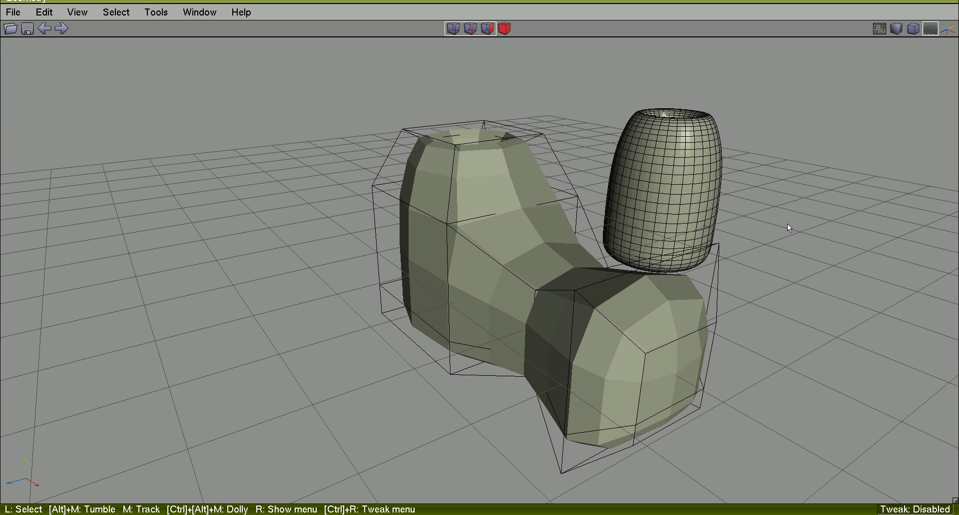
left_click(77, 12)
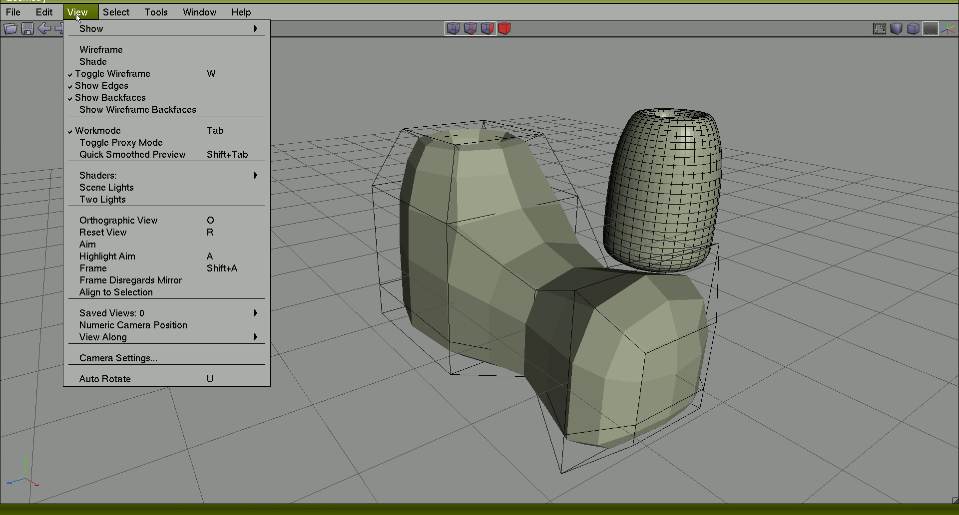
left_click(136, 154)
Duplicate the whole extended object about 2.1 units in the positive direction along the Z axis and clear the selection
left_click(504, 28)
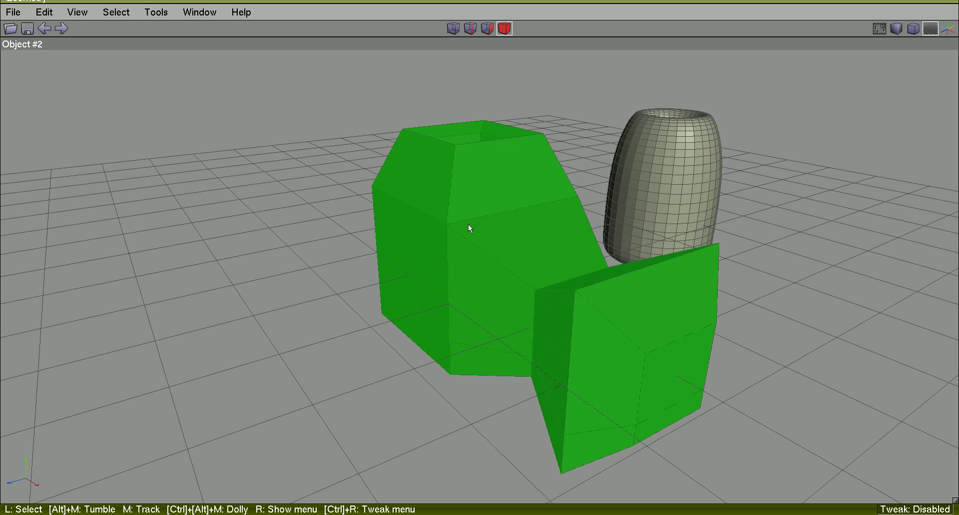
left_click(469, 231)
right_click(831, 131)
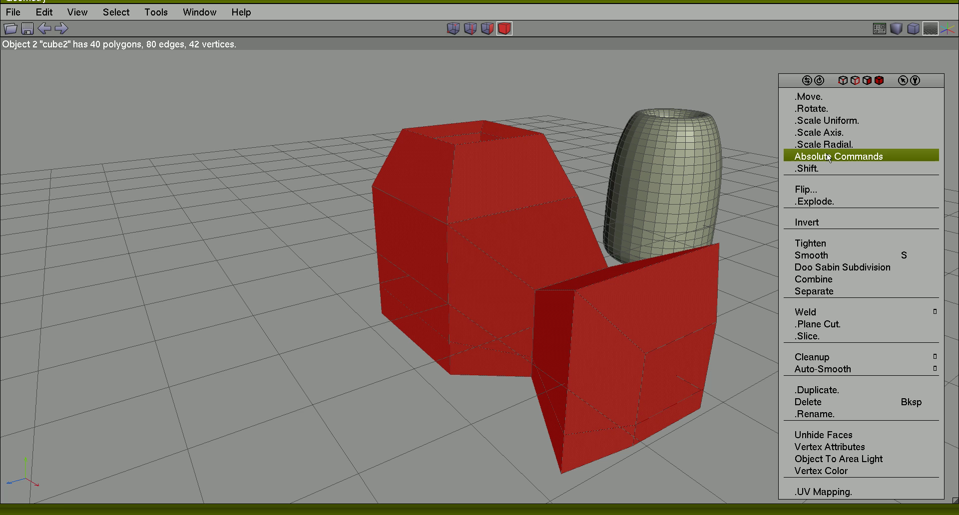
left_click(814, 389)
left_click(816, 436)
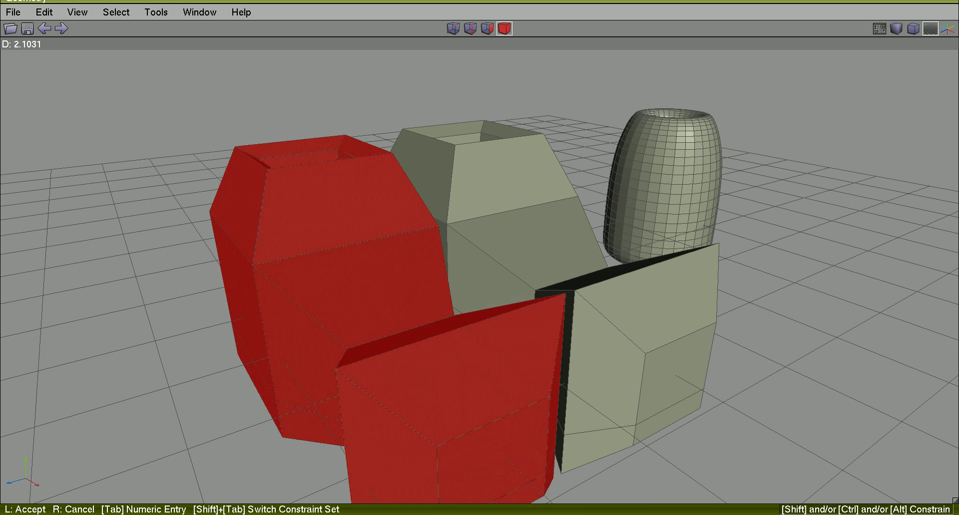
left_click(810, 390)
key("space")
middle_click_drag(808, 363, 638, 379, "alt")
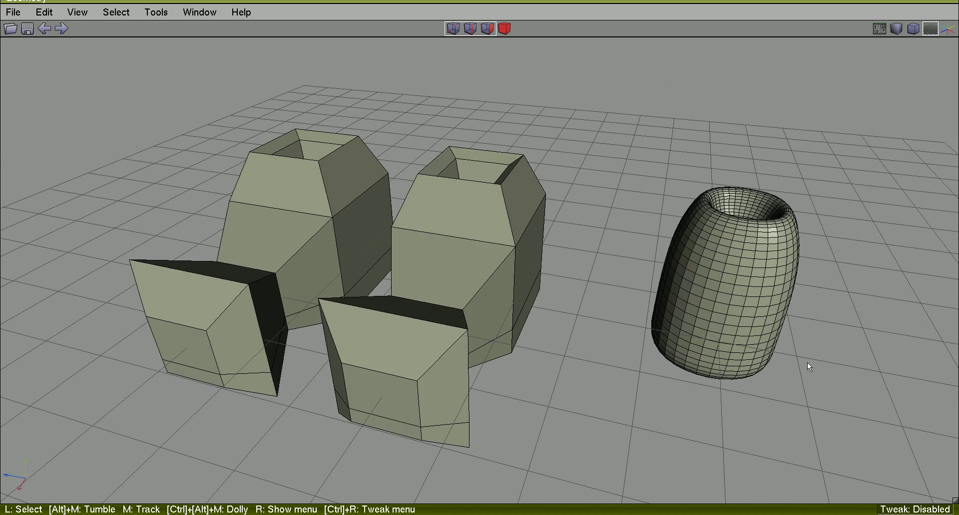
Smooth the duplicated extended object three times with the Smooth command and clear the selection
left_click(505, 28)
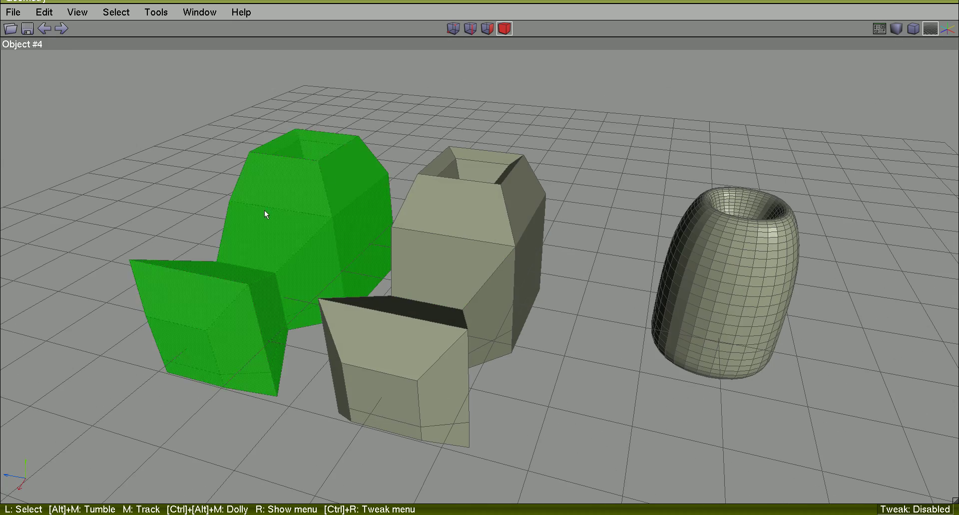
left_click(265, 211)
right_click(601, 97)
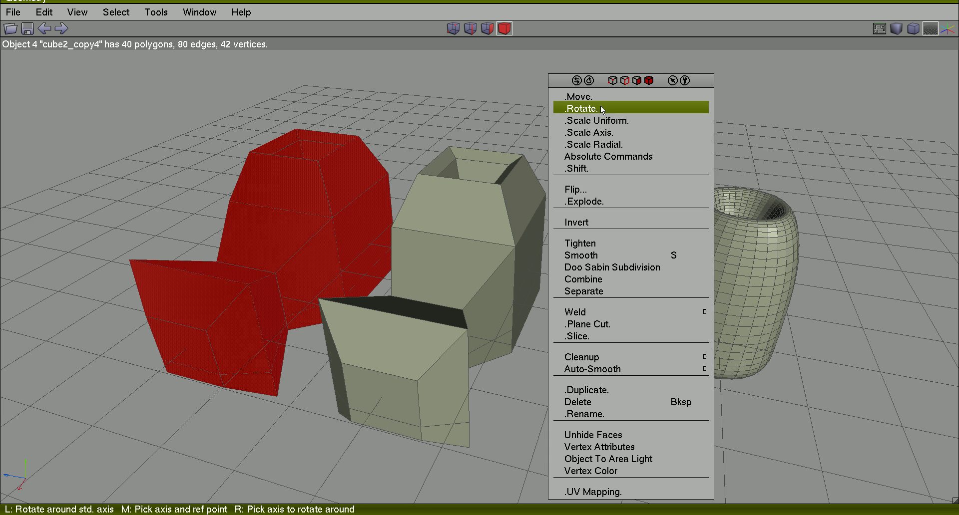
left_click(610, 256)
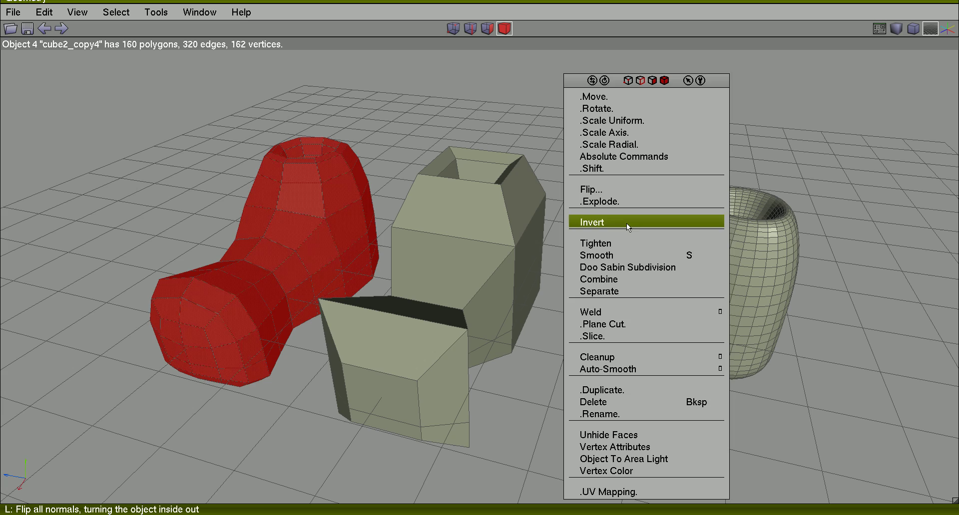
left_click(622, 251)
right_click(624, 174)
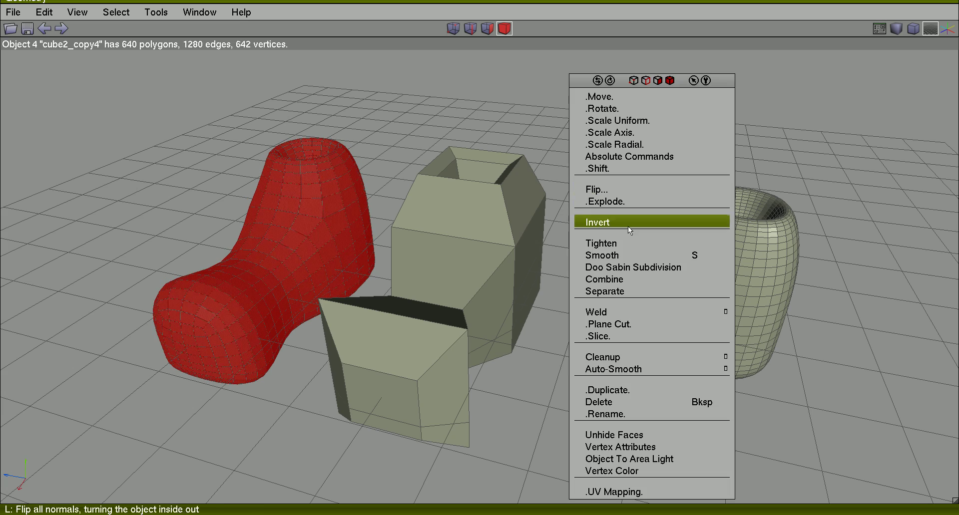
left_click(623, 258)
key("space")
Turn on the Quick Smoothed Preview and compare the previewed extended object with its smoothed duplicate from several angles
middle_click_drag(610, 210, 679, 214, "alt")
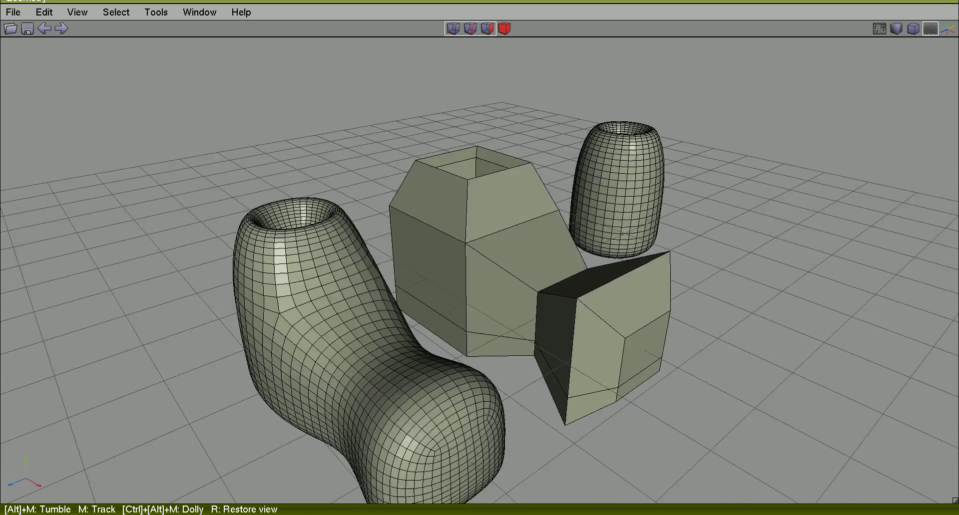
middle_click_drag(539, 220, 590, 229, "alt")
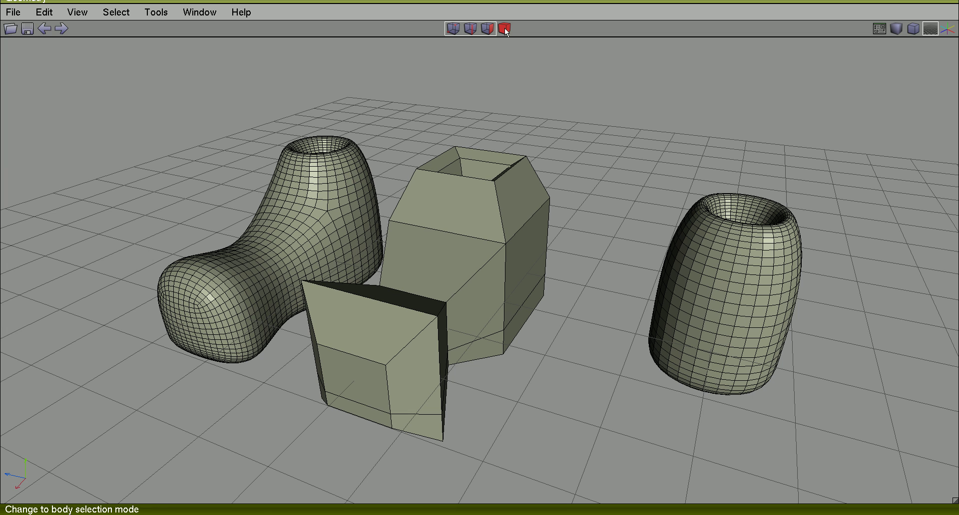
left_click(79, 14)
left_click(140, 155)
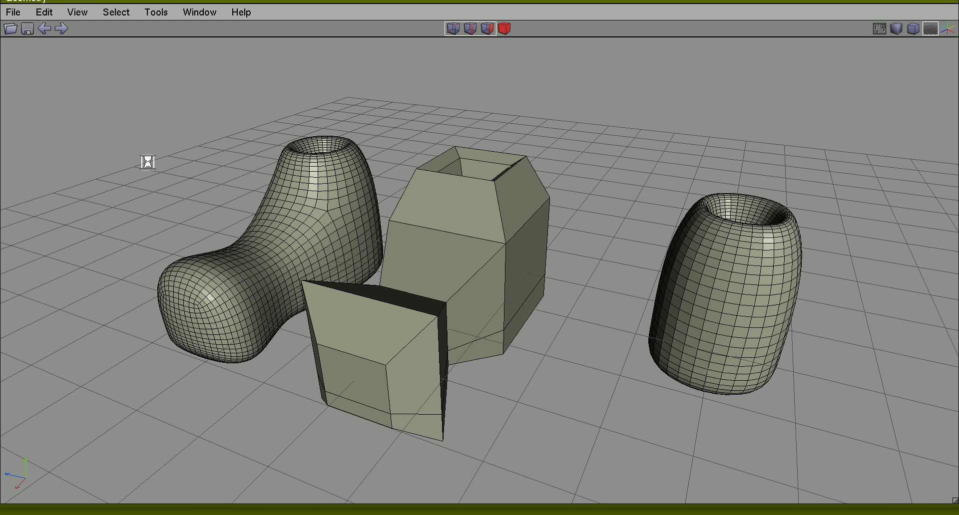
middle_click_drag(538, 365, 499, 357, "alt")
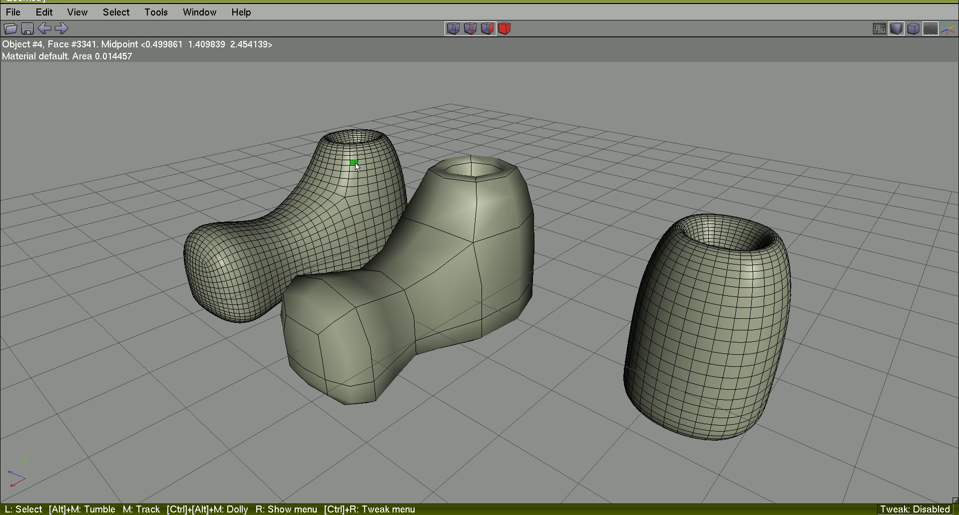
middle_click_drag(580, 288, 709, 289, "alt")
middle_click_drag(572, 312, 588, 291)
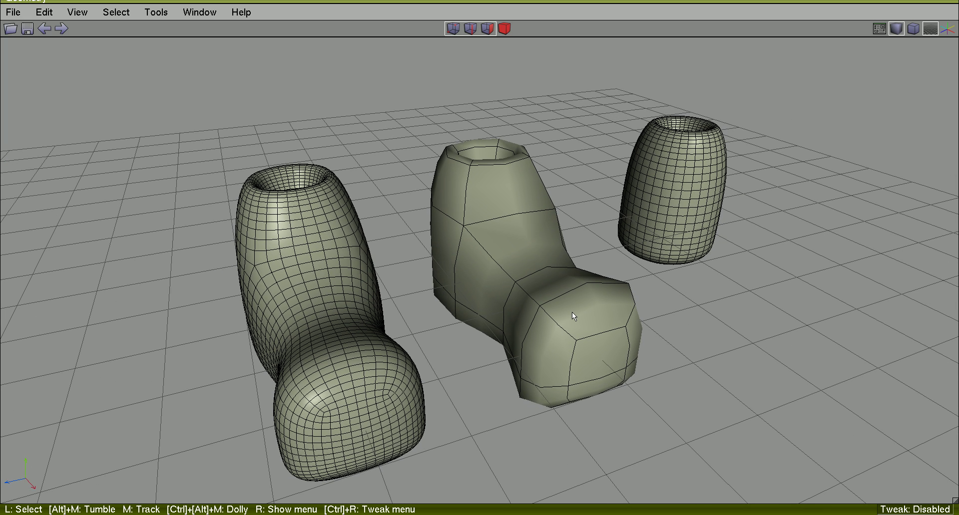